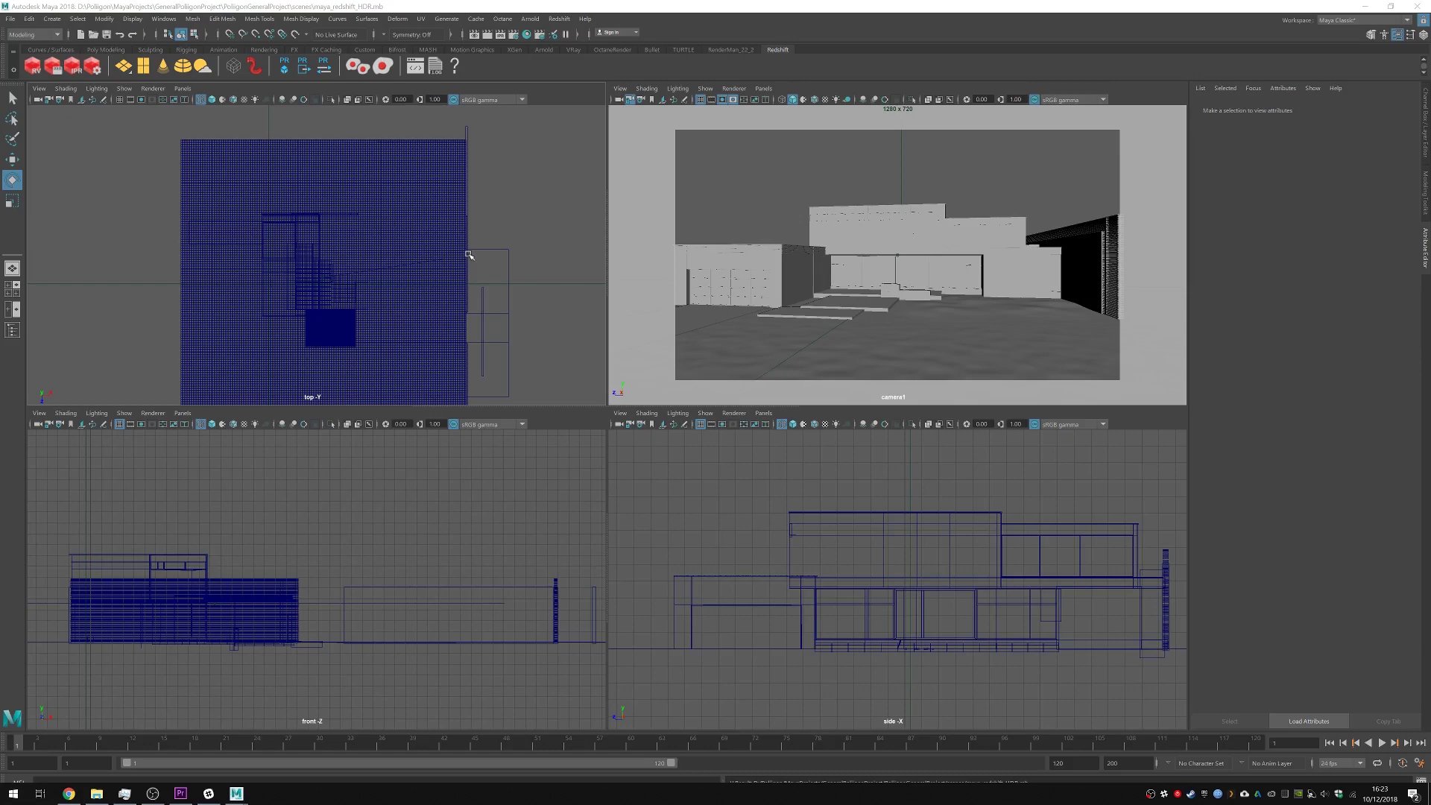
Add a Redshift dome light and move it to the upper left of the house in the top view
left_click(184, 68)
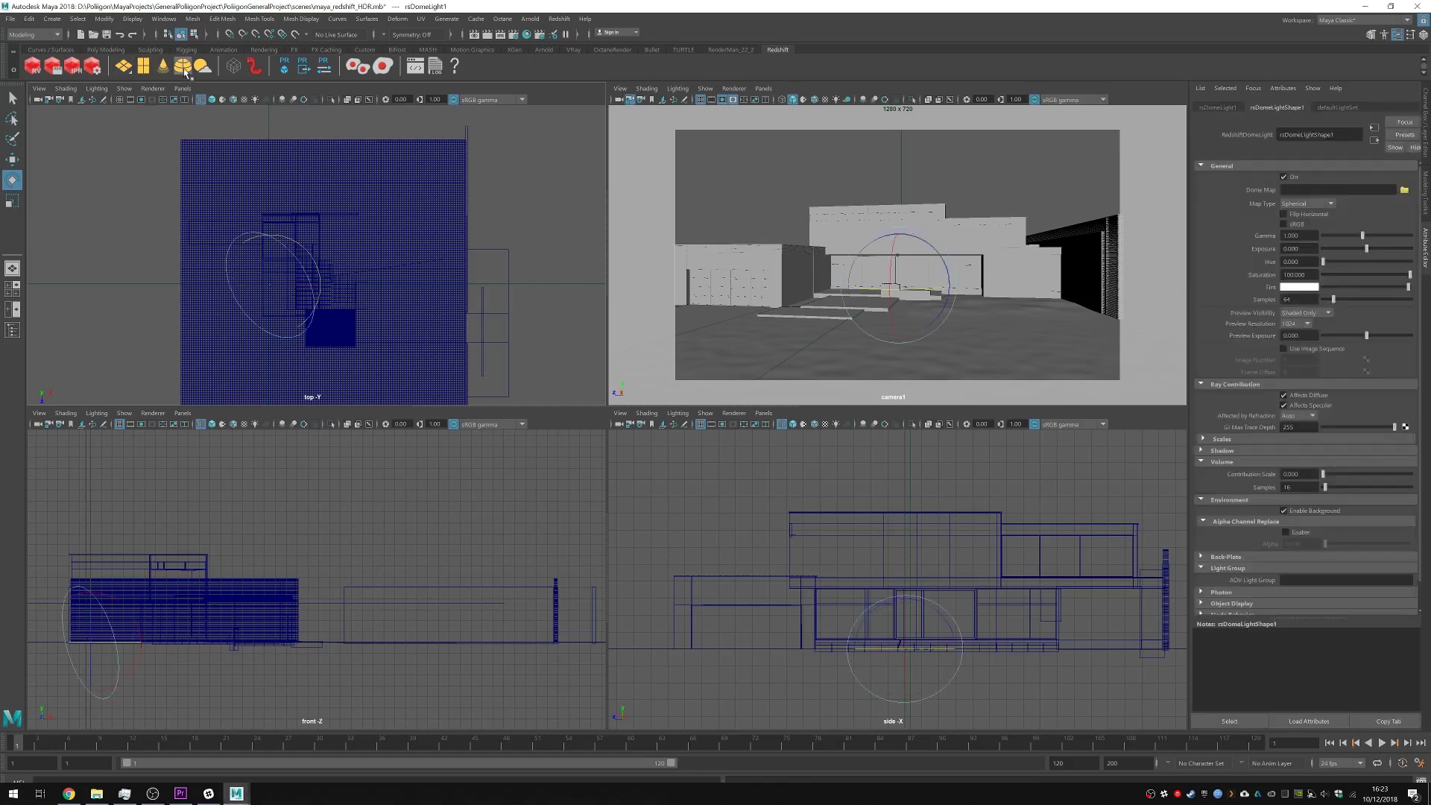
key("w")
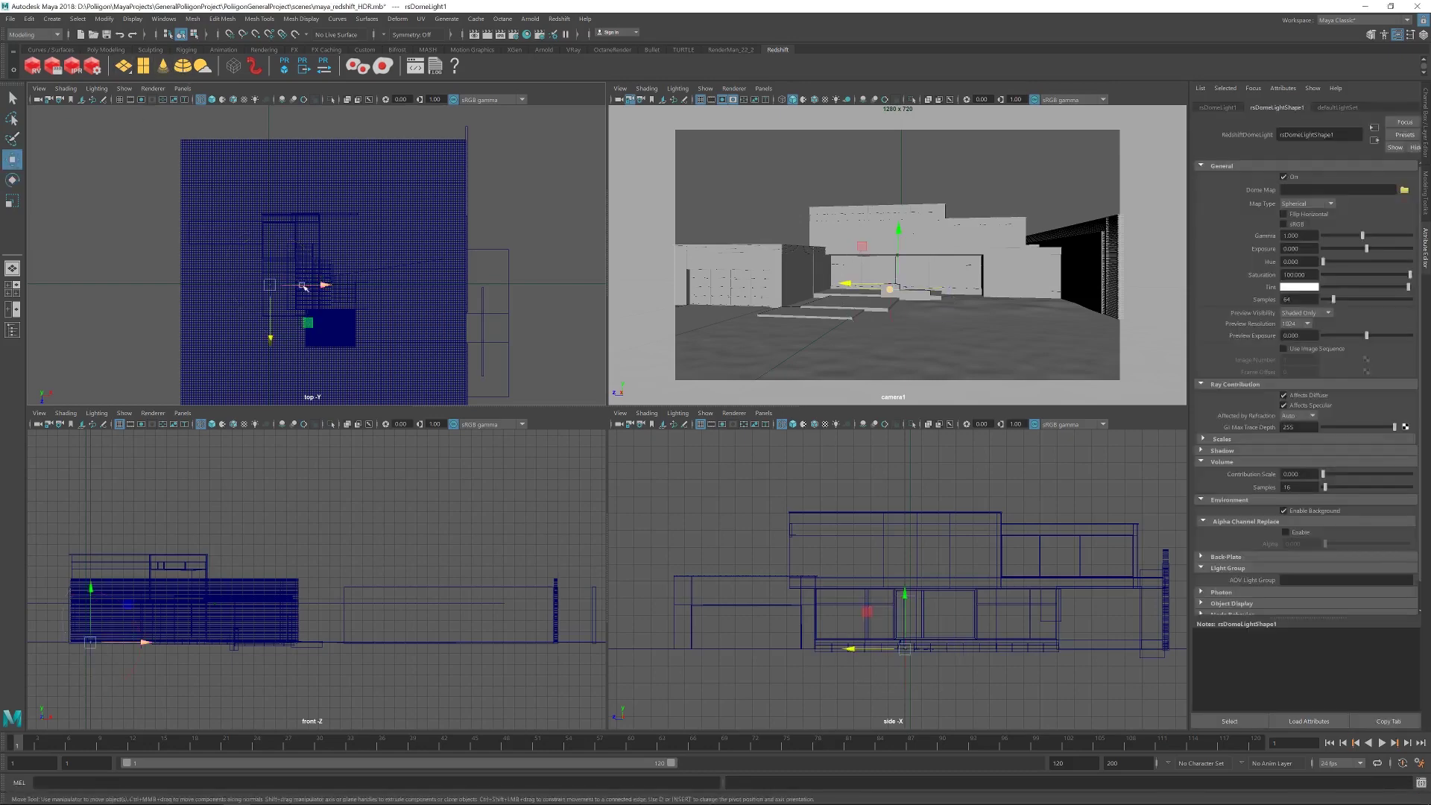
left_click_drag(303, 286, 131, 286)
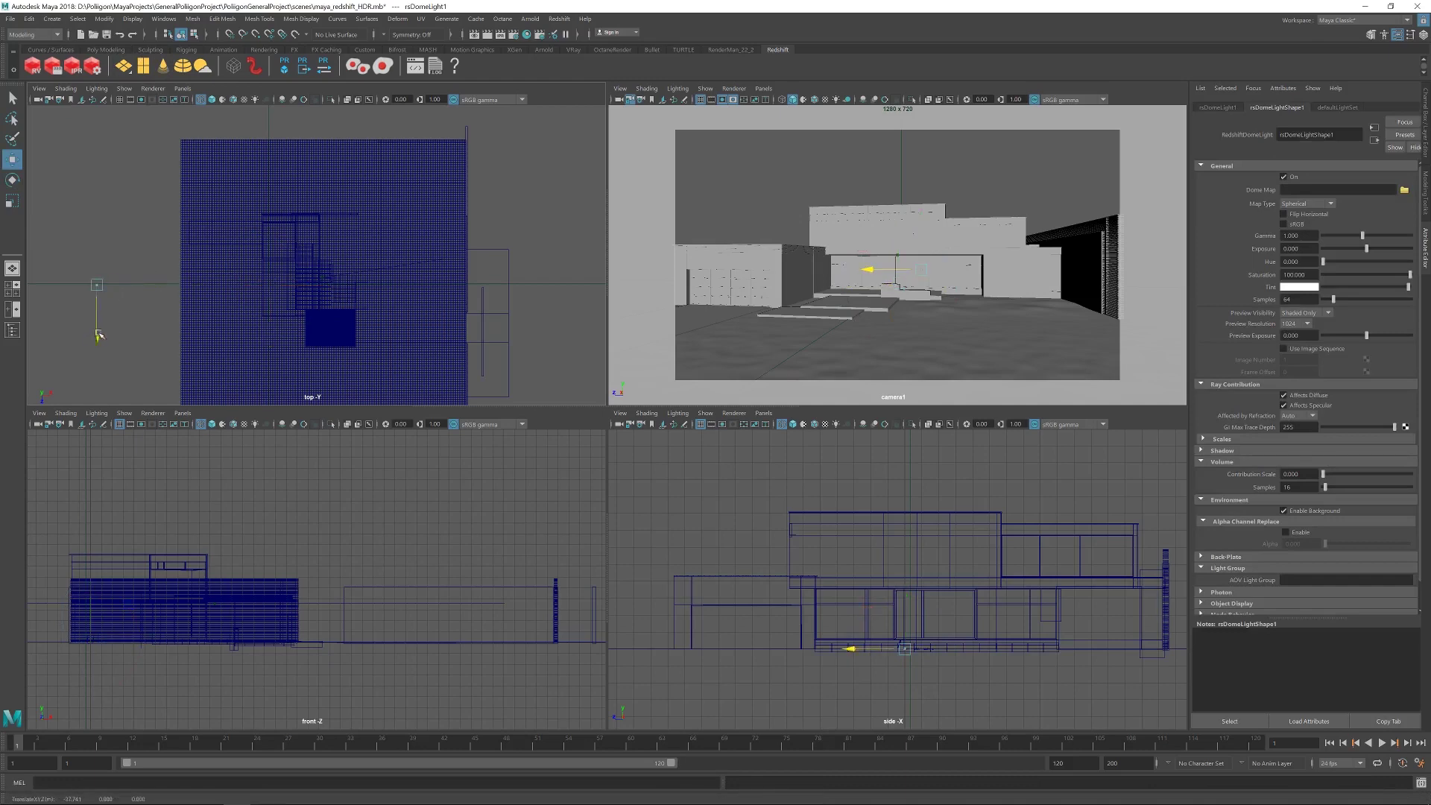
left_click_drag(99, 337, 98, 226)
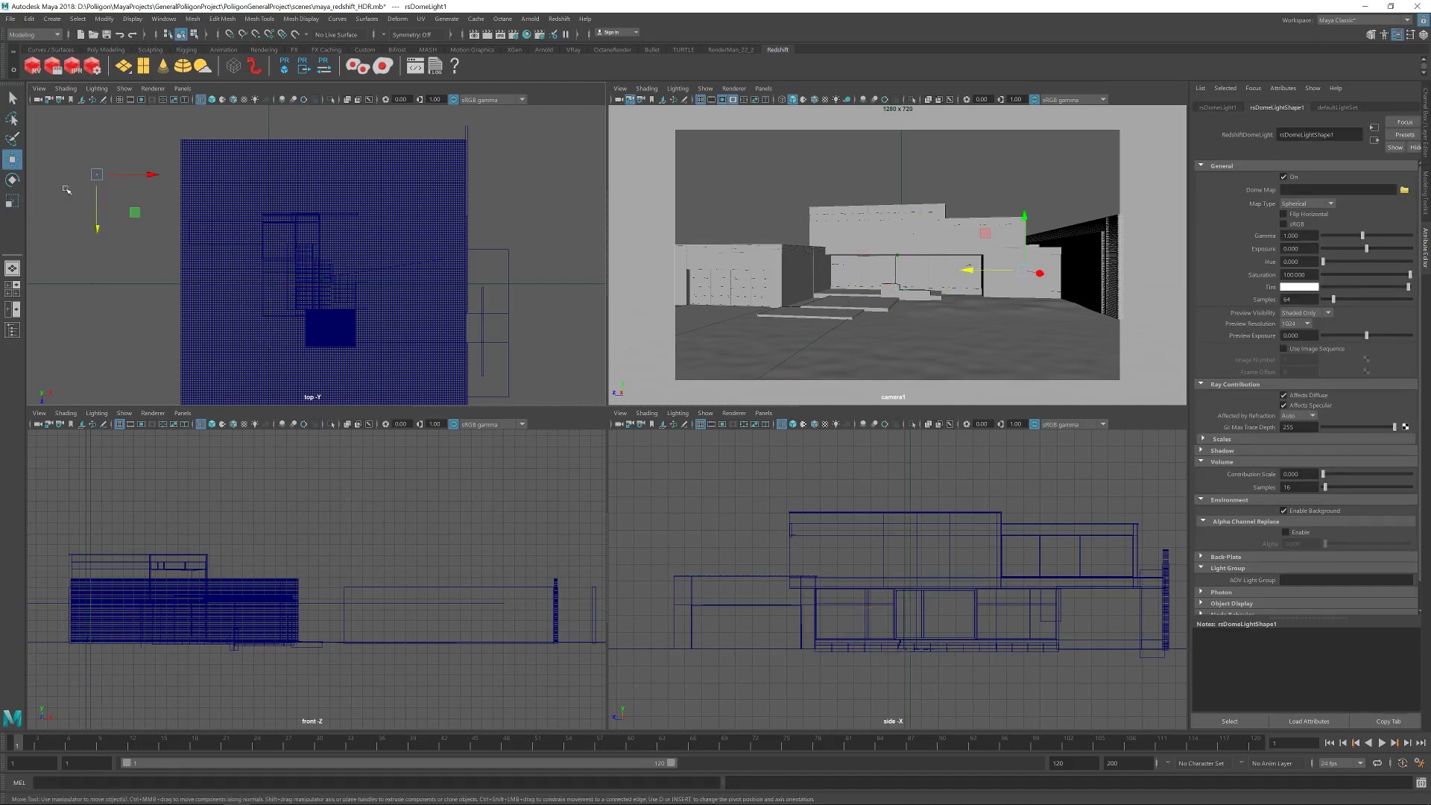
Undo a trial rotation of the dome light, then scale it up to about 85.8
key("e")
mouse_move(97, 185)
left_mouse_down()
mouse_move(139, 217)
mouse_move(78, 178)
left_mouse_up()
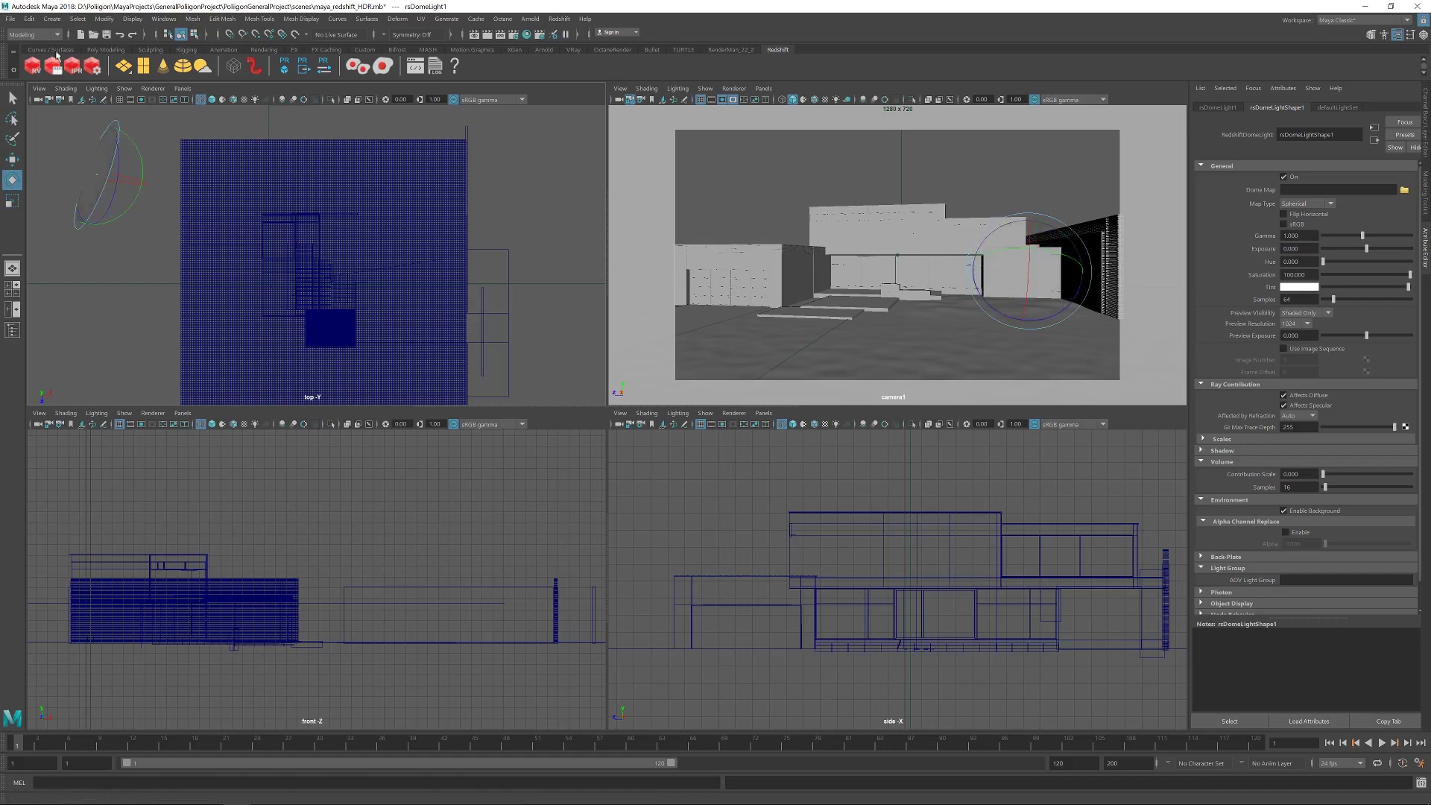
left_click(29, 19)
left_click(45, 27)
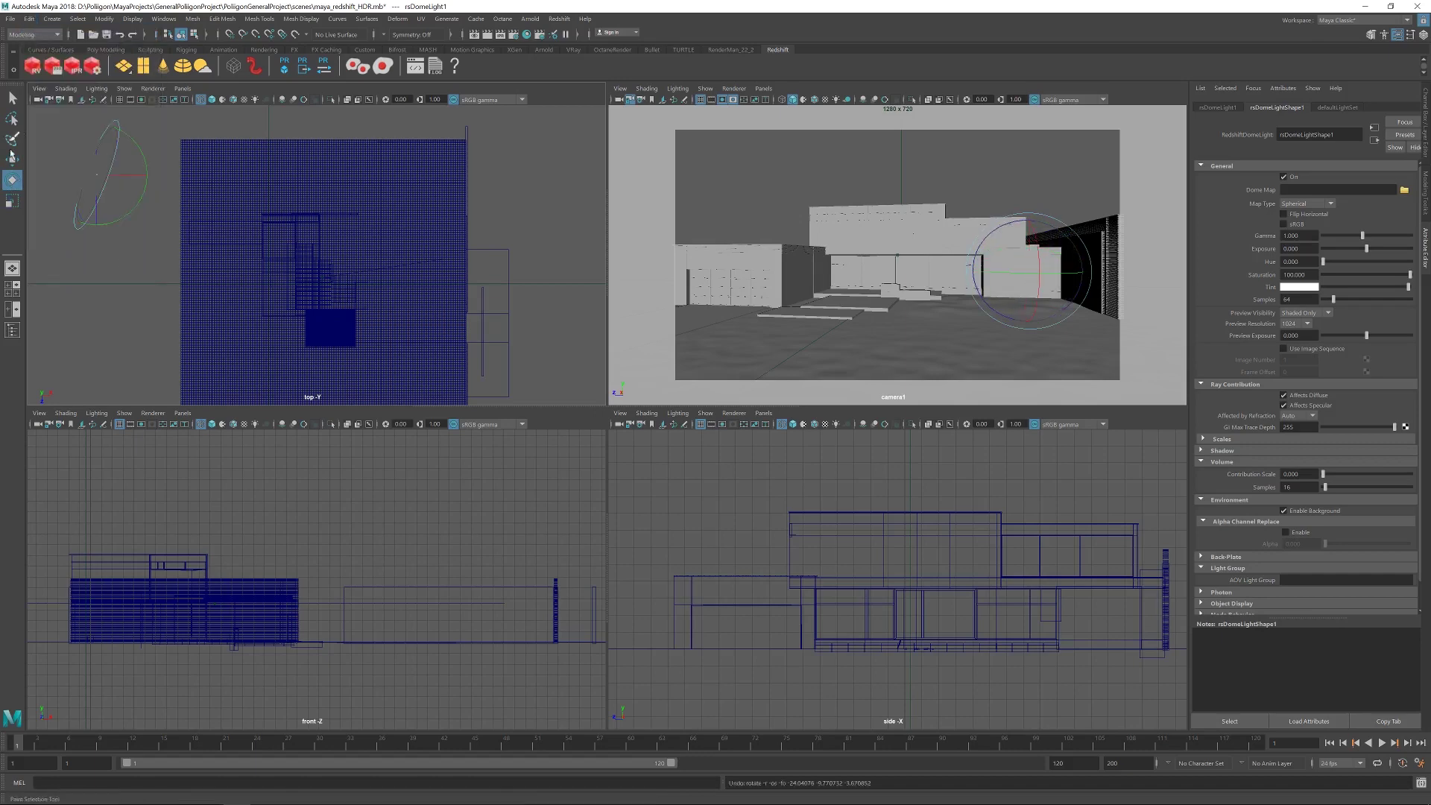
left_click(13, 201)
left_click(119, 170)
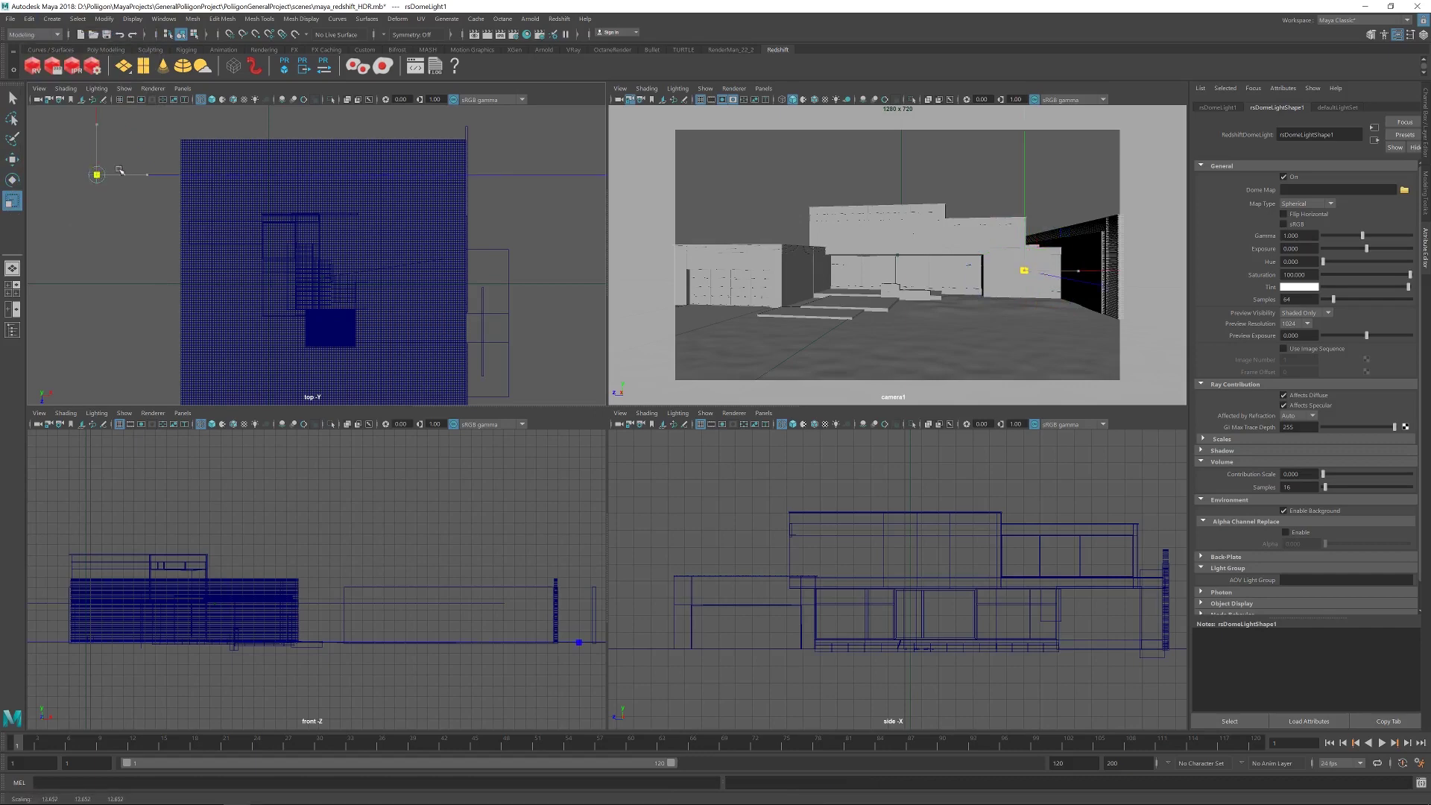
left_click_drag(119, 170, 169, 162)
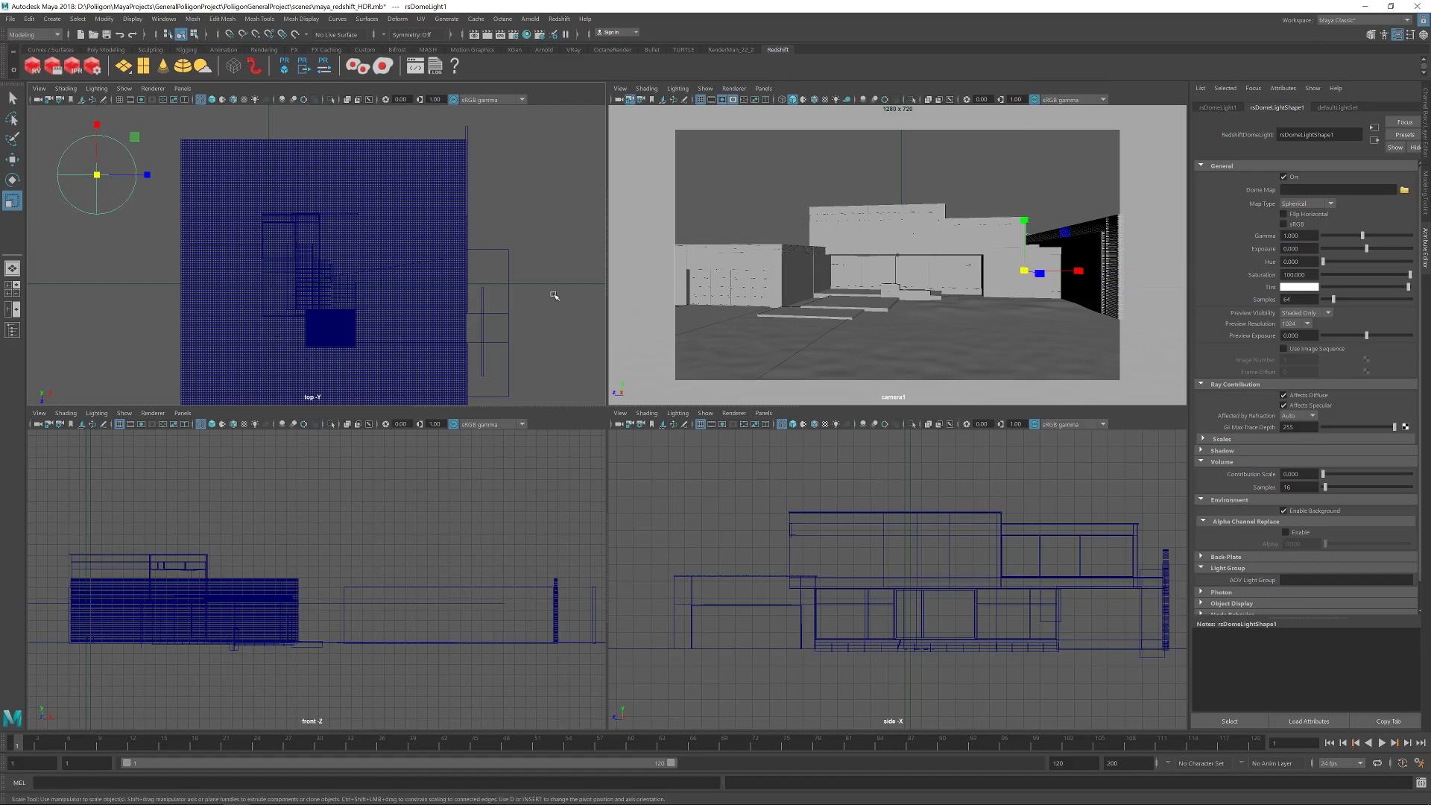
Start a Redshift IPR render of camera1 and position the Render View over the camera viewport
left_click(501, 35)
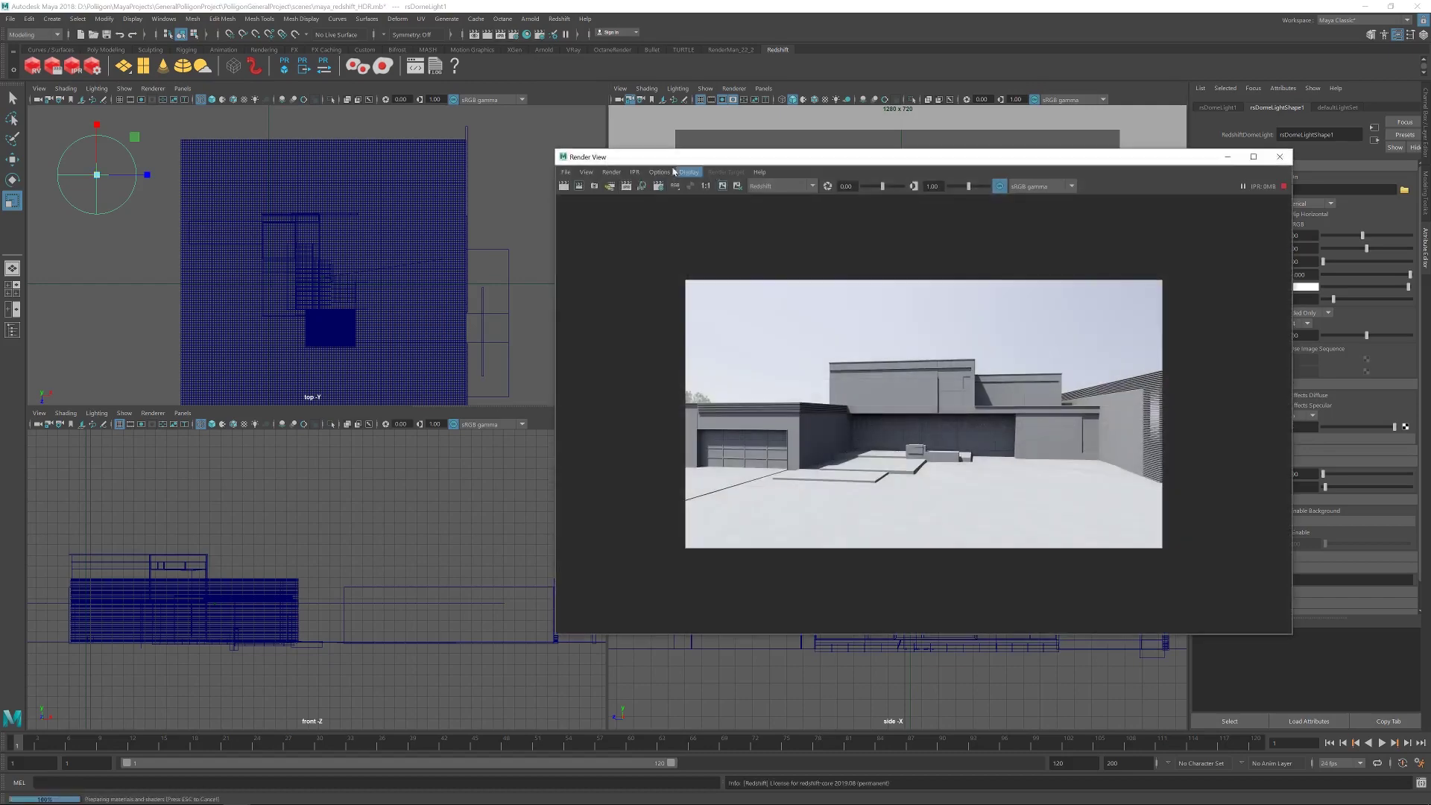
left_click_drag(700, 209, 676, 71)
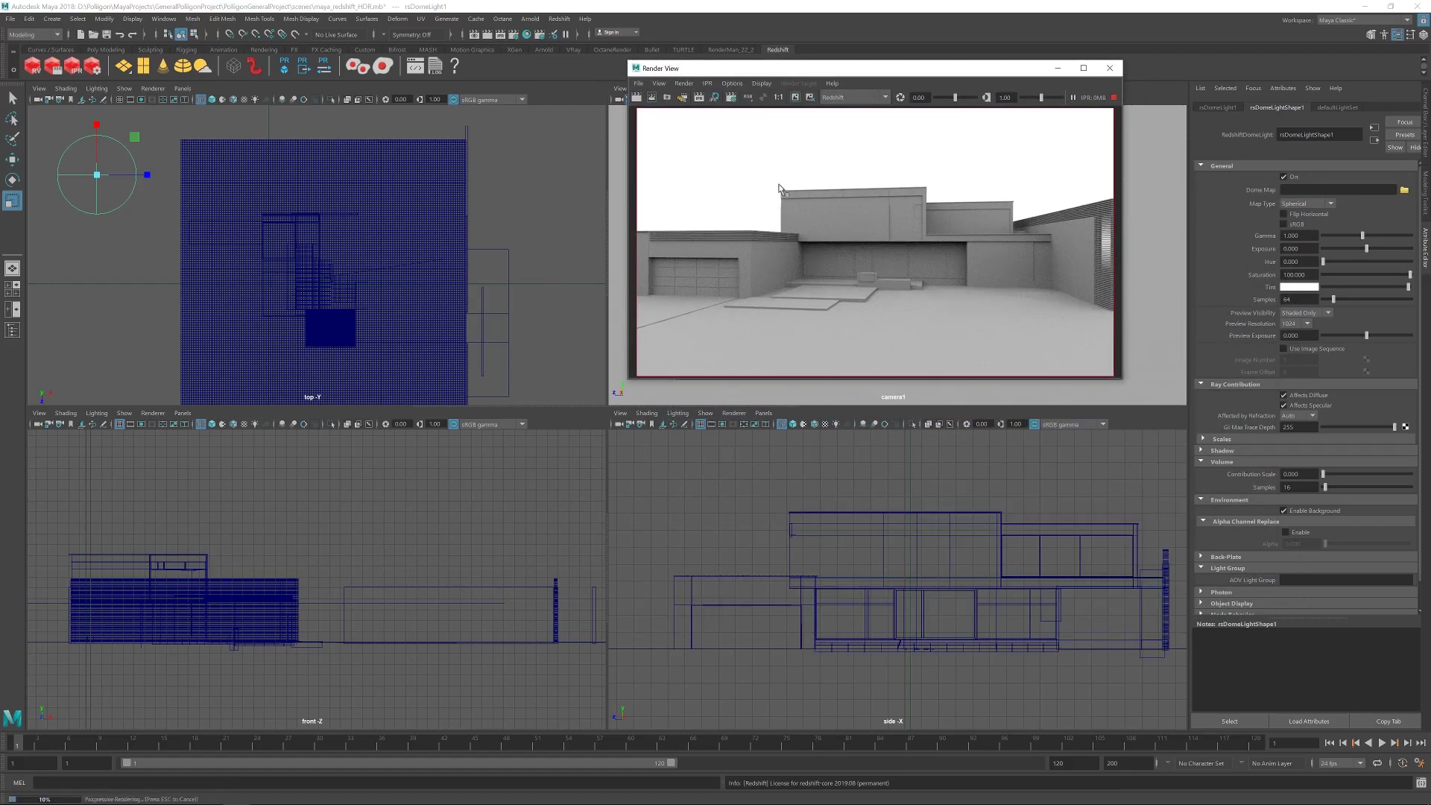
left_click_drag(846, 68, 865, 59)
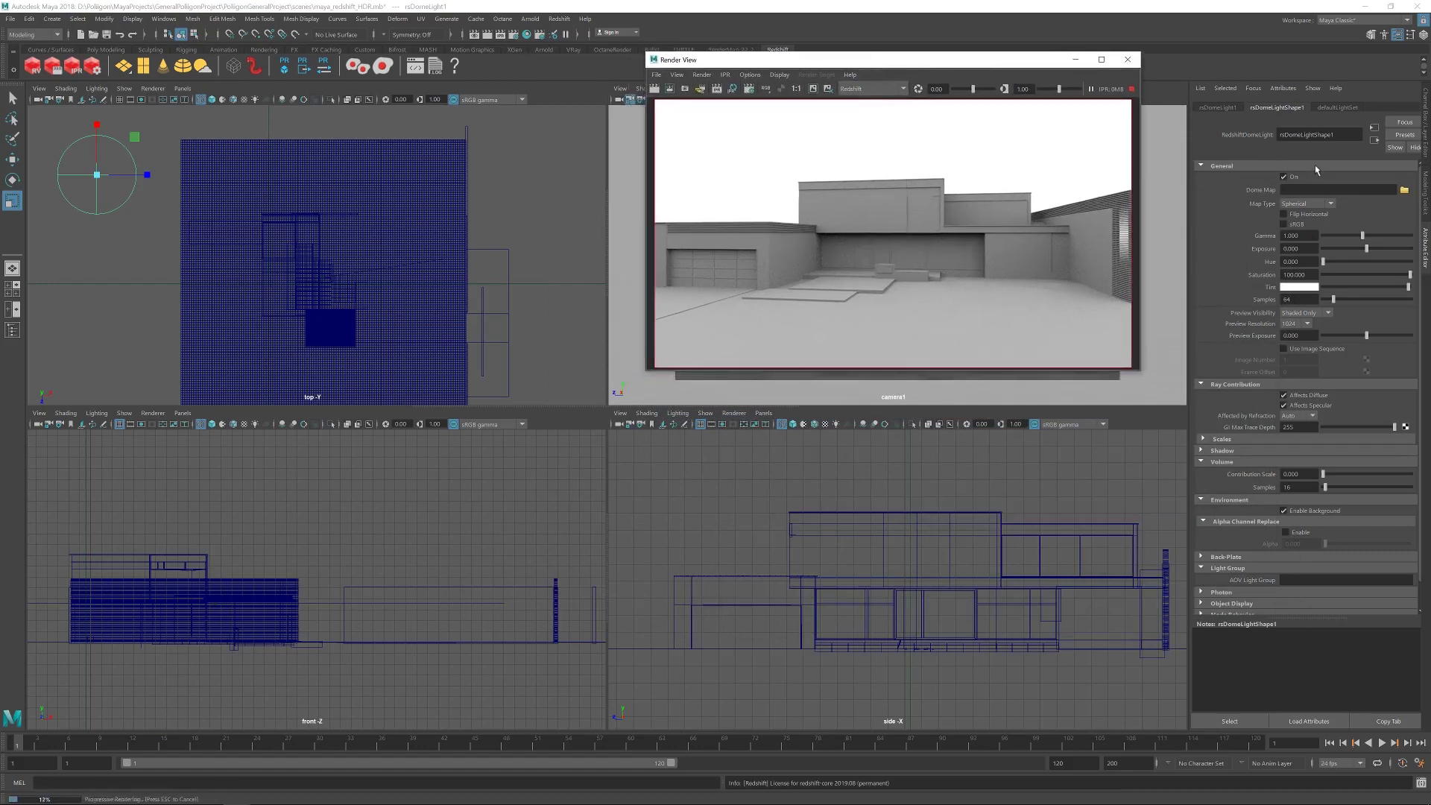
Load HdriOutdoorResidentialRiverwalkAfternoonClear001_HDR_16K.exr from D:\Polligon\HDR as the dome map
left_click(1405, 190)
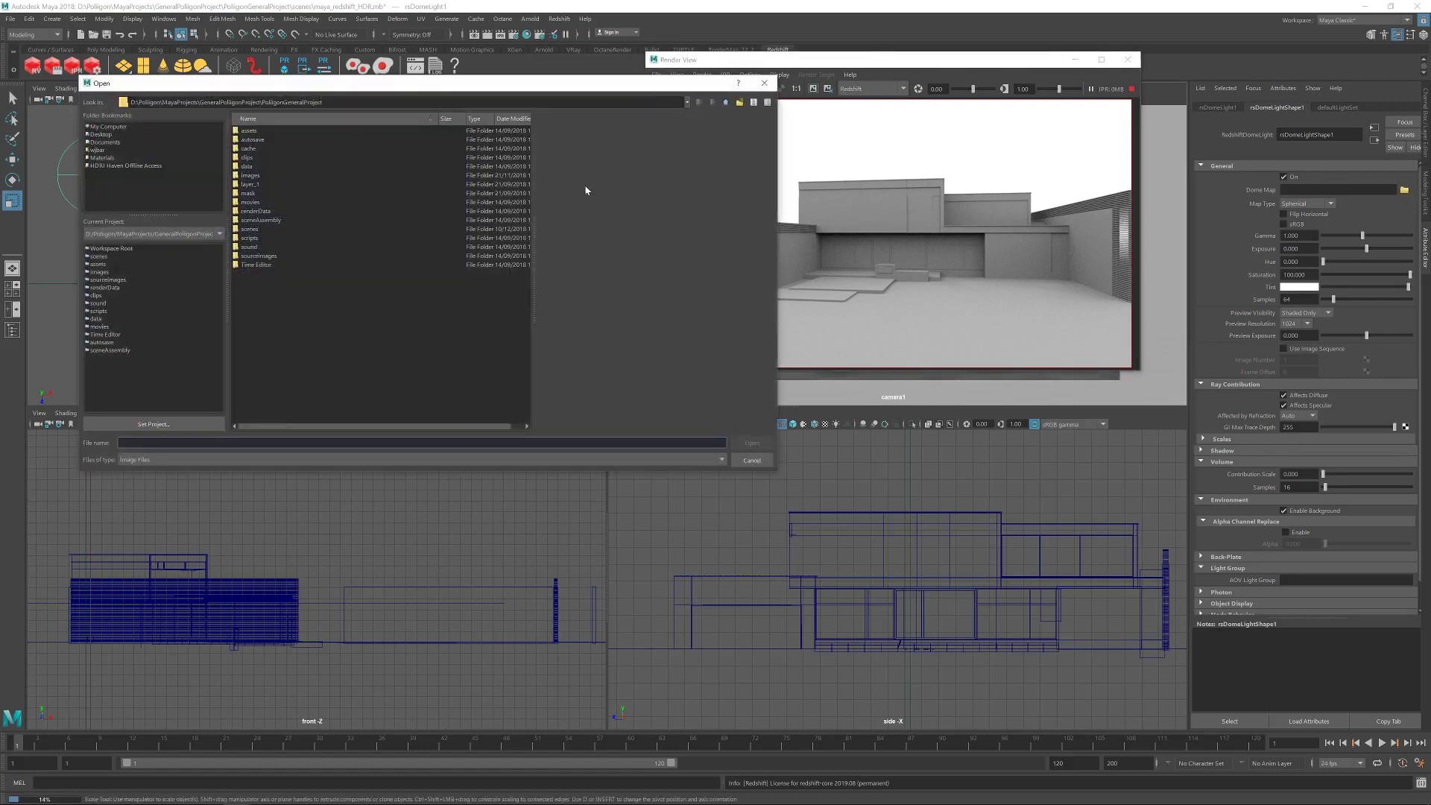
left_click(108, 127)
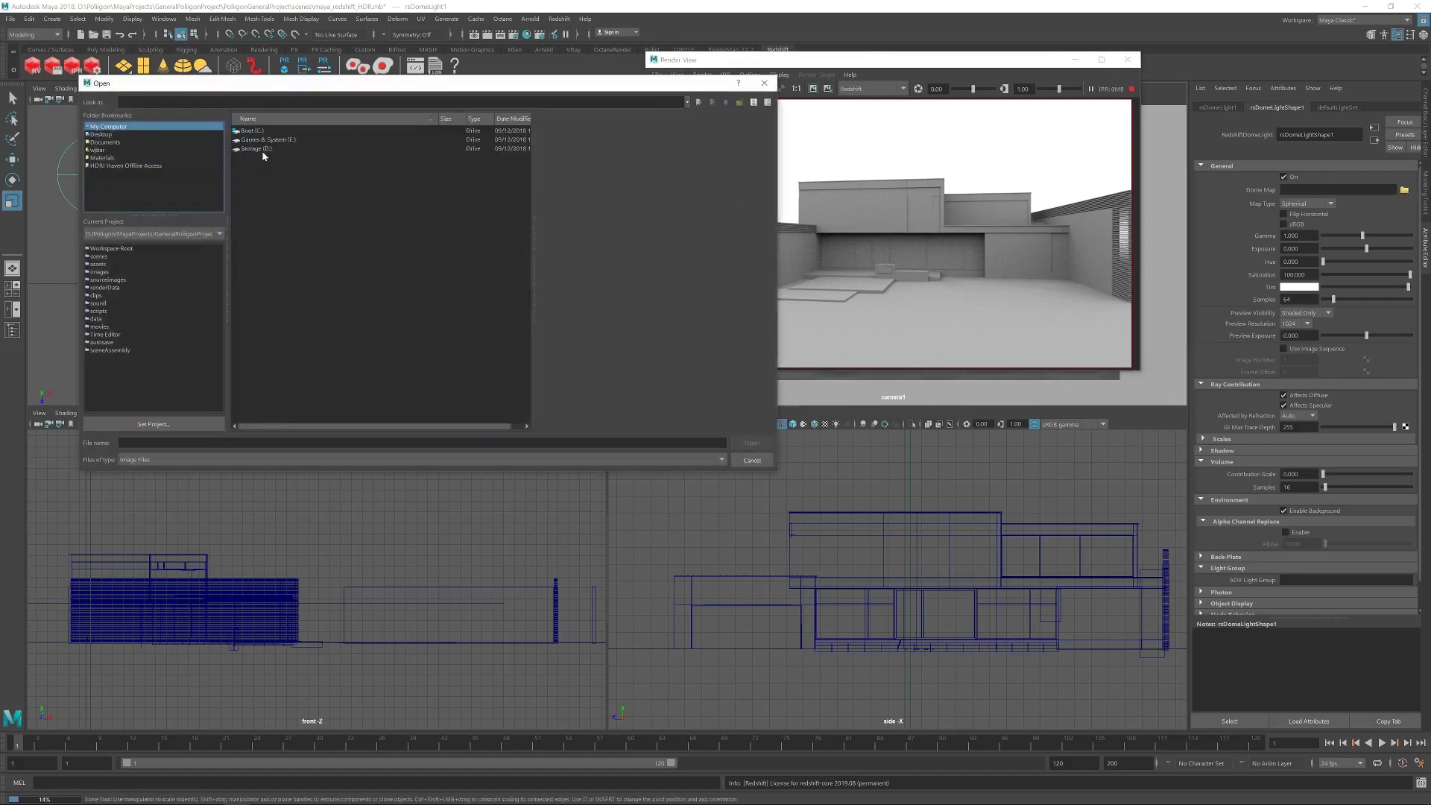
double_click(262, 149)
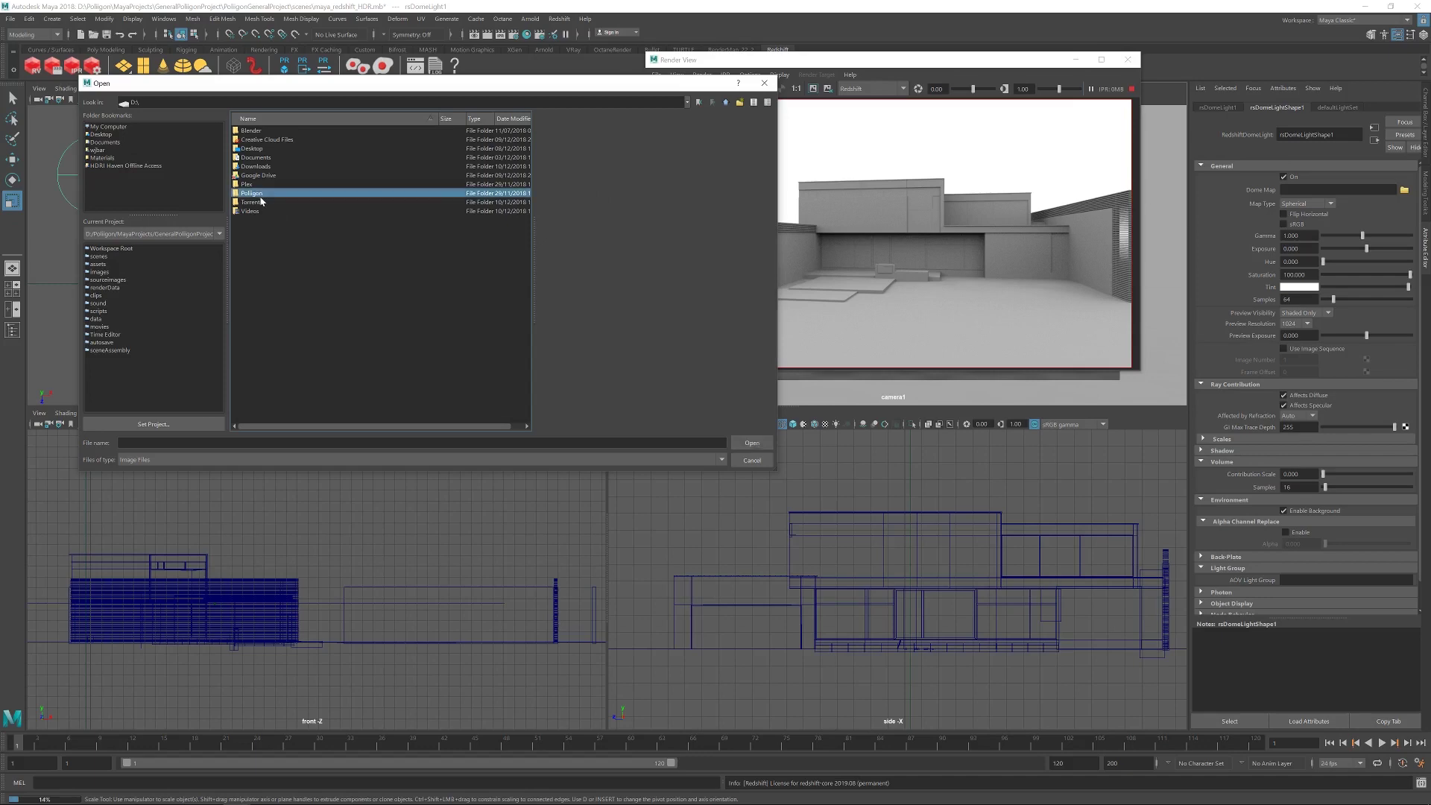
double_click(258, 193)
left_click(262, 167)
double_click(262, 167)
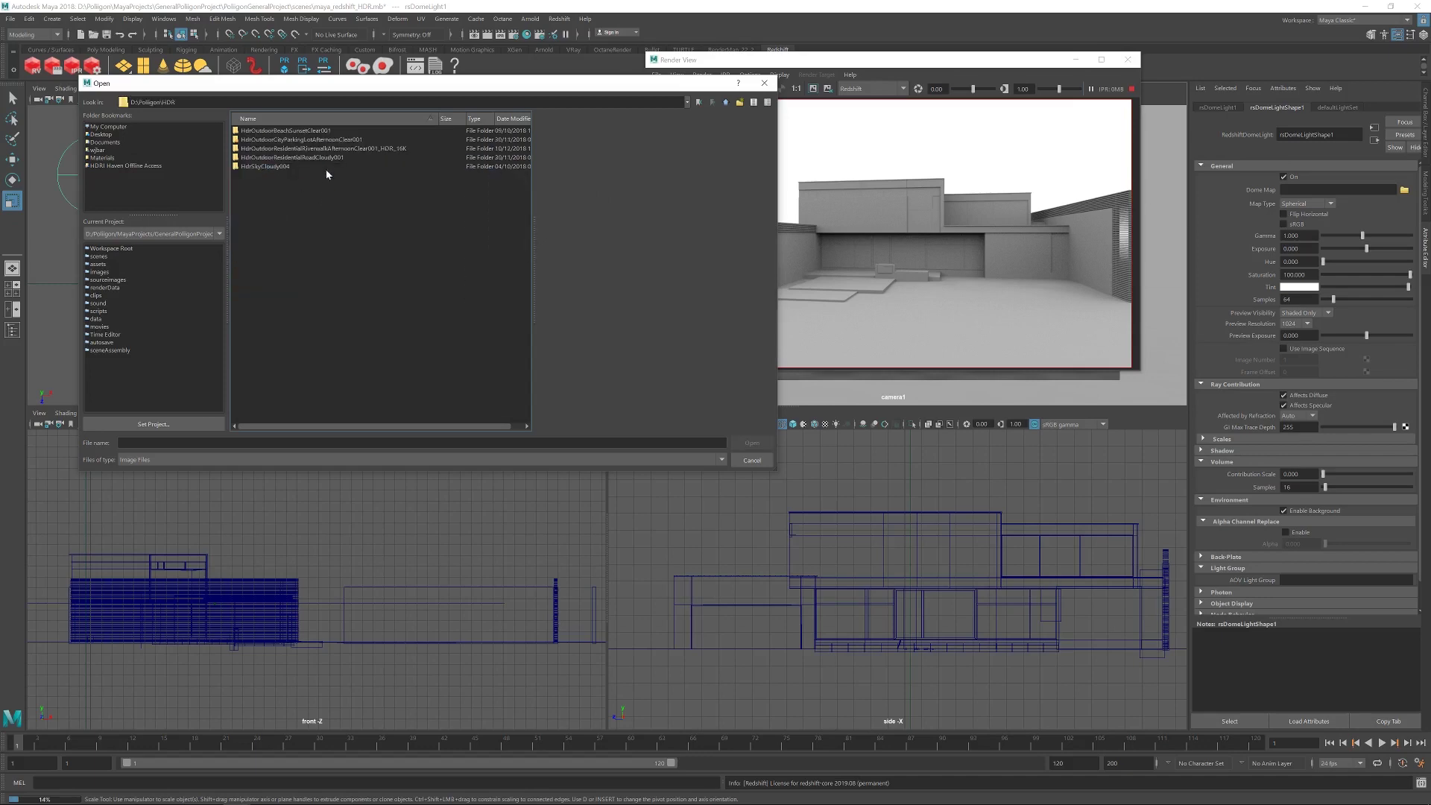
double_click(325, 168)
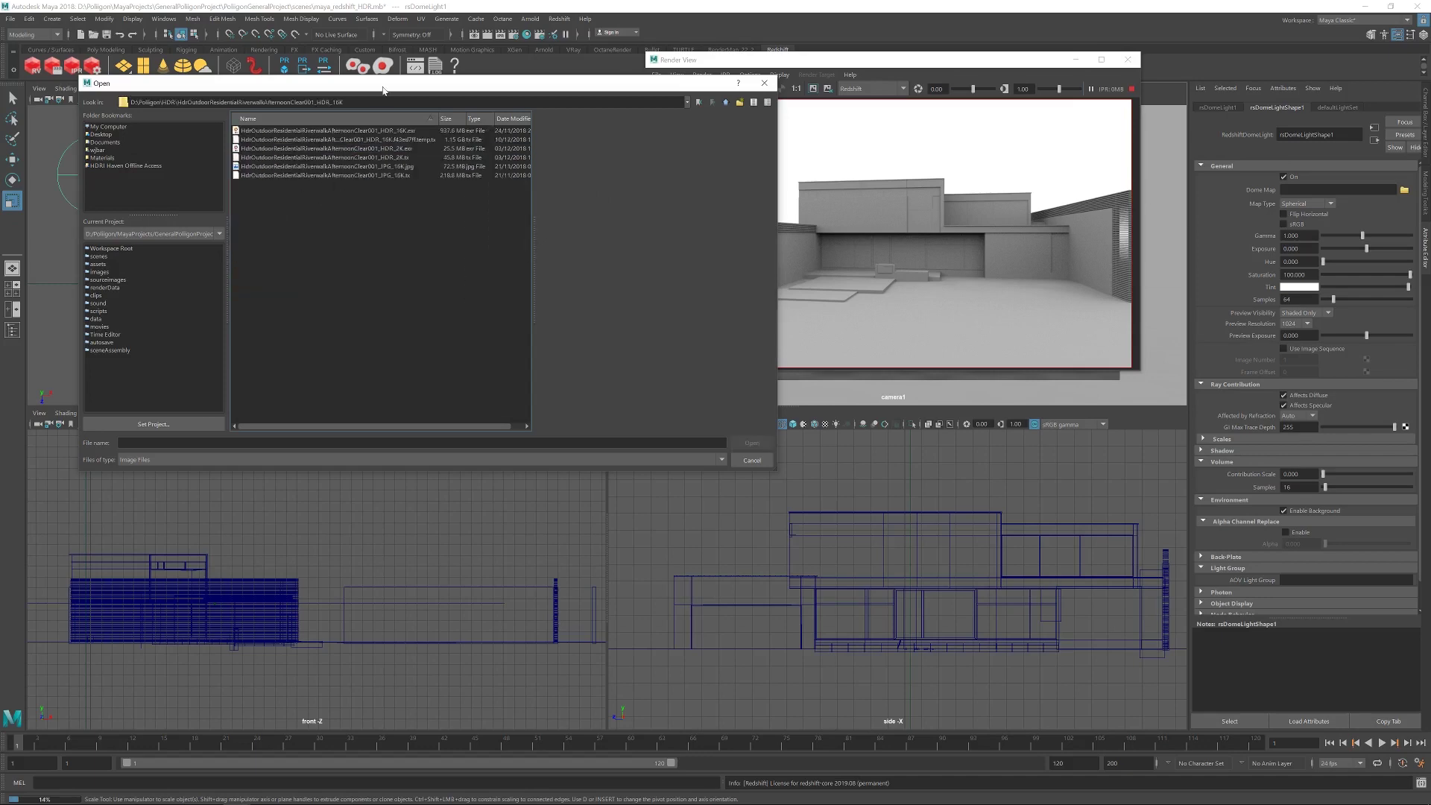
left_click_drag(382, 90, 364, 198)
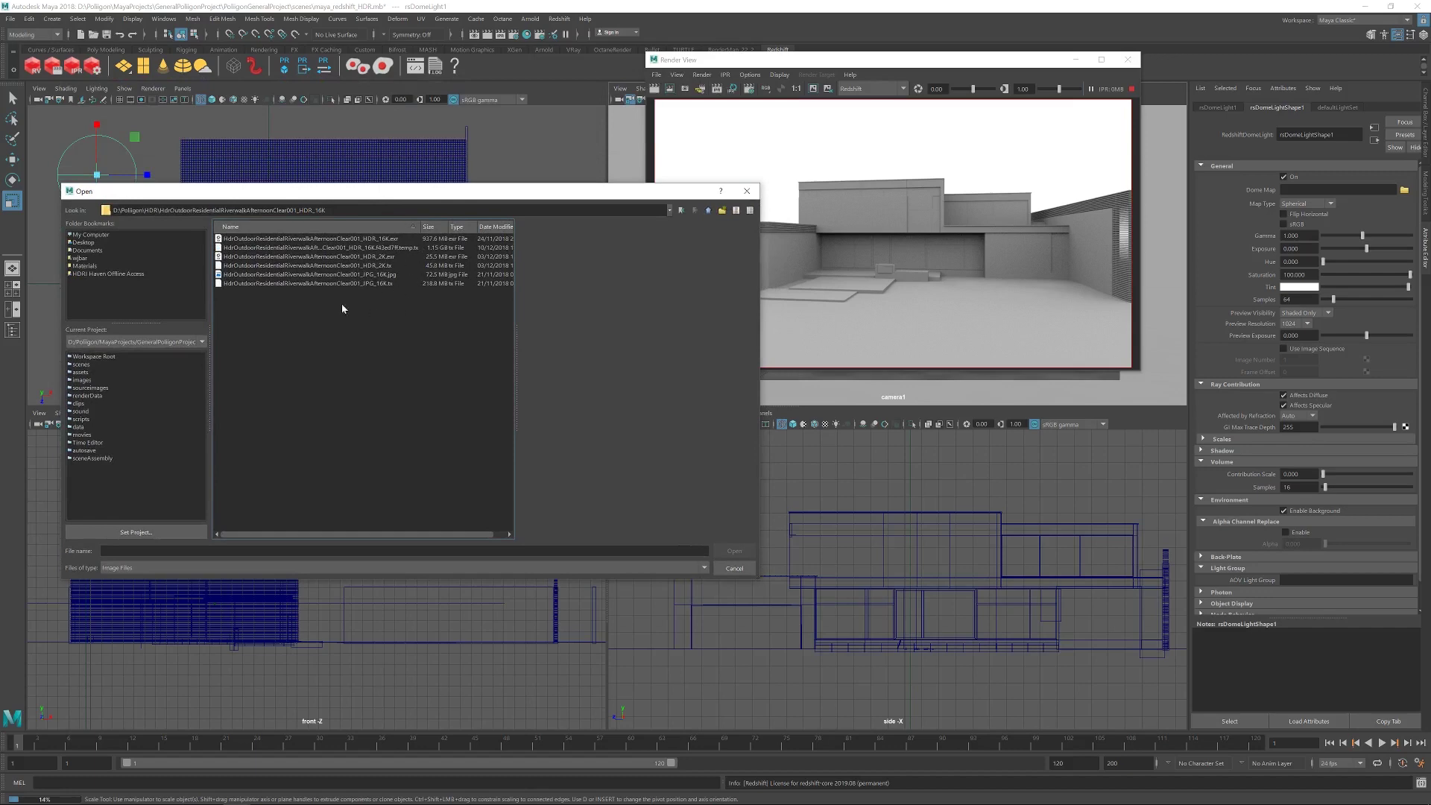
left_click(358, 239)
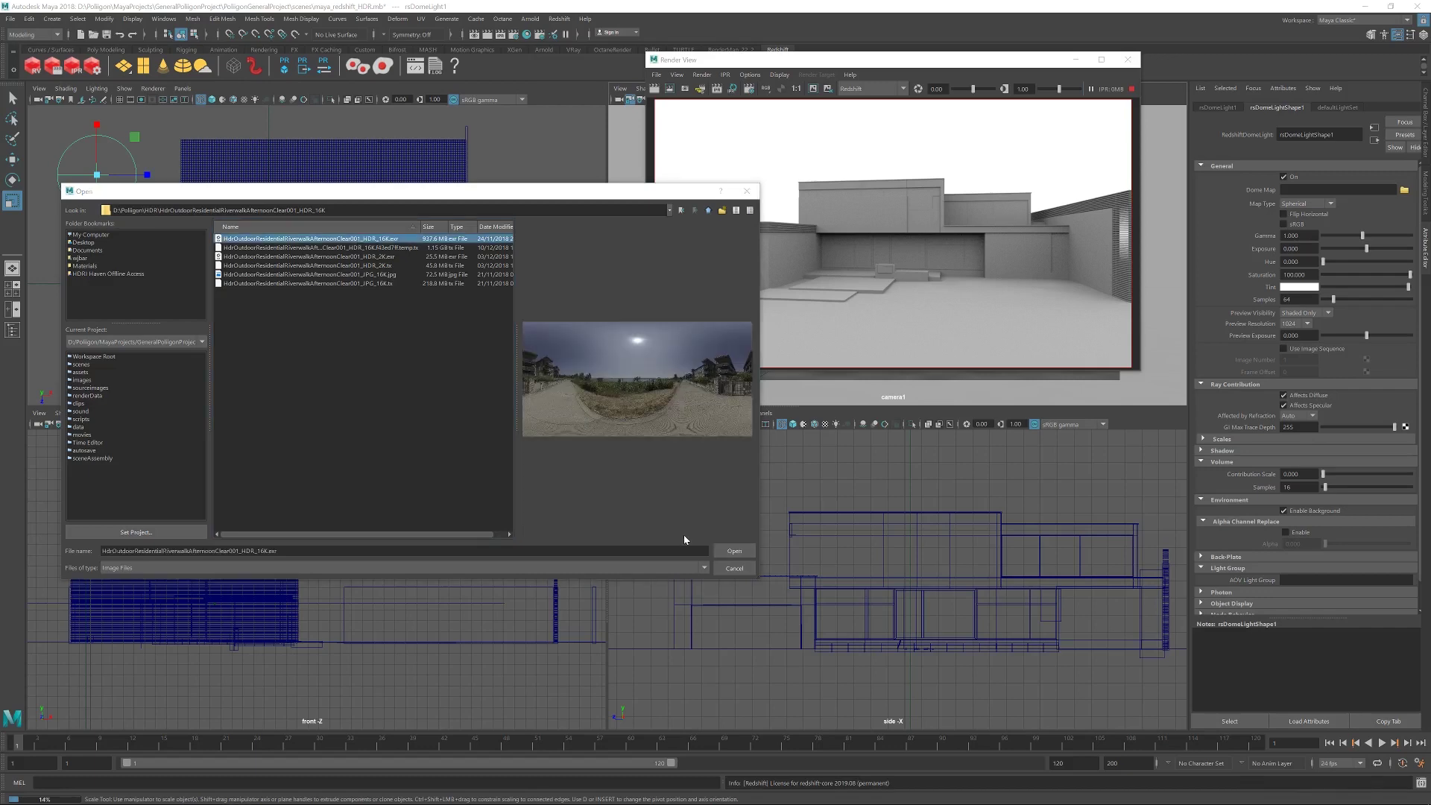
left_click(730, 550)
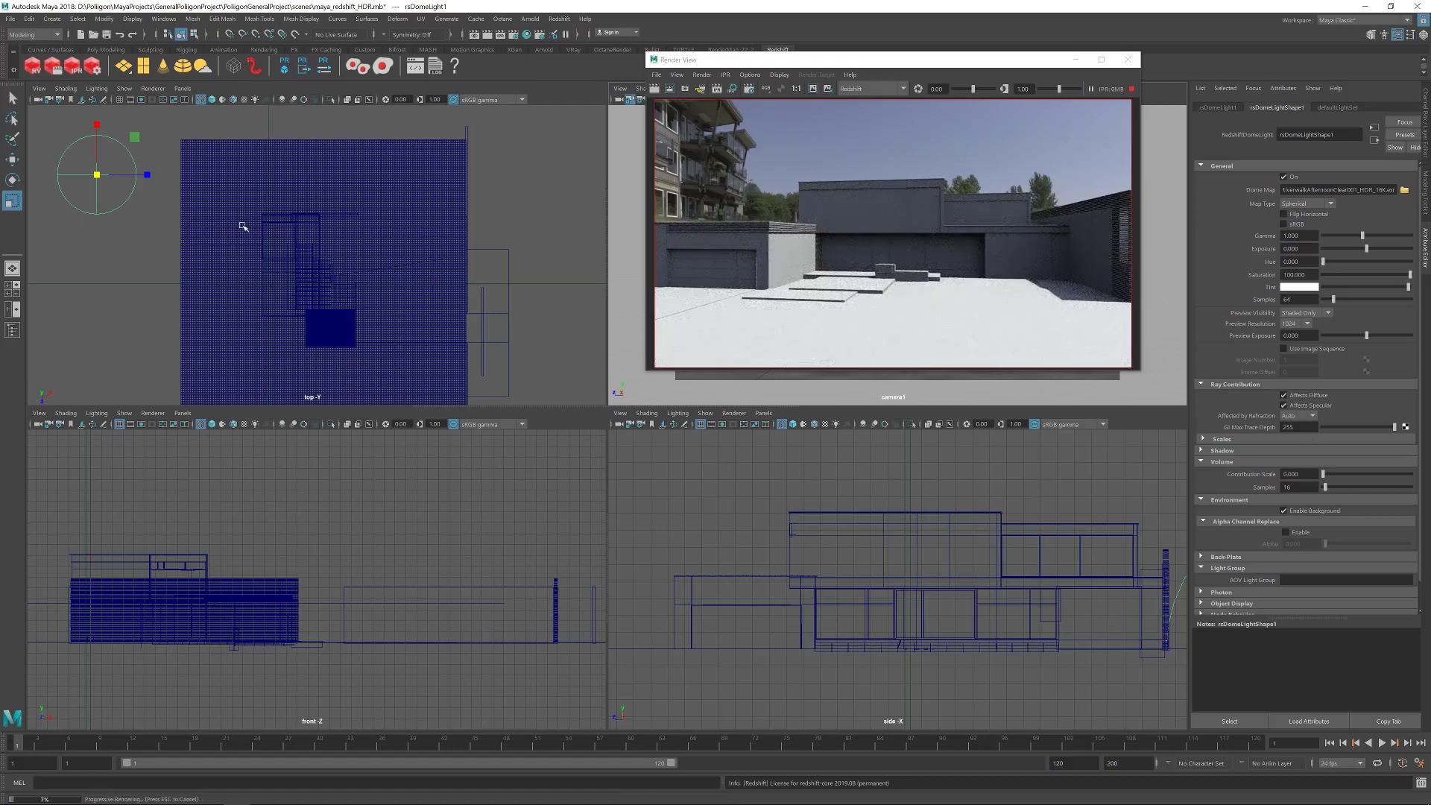
Rotate the dome light in the top view so apartment buildings appear behind the house
left_click(12, 180)
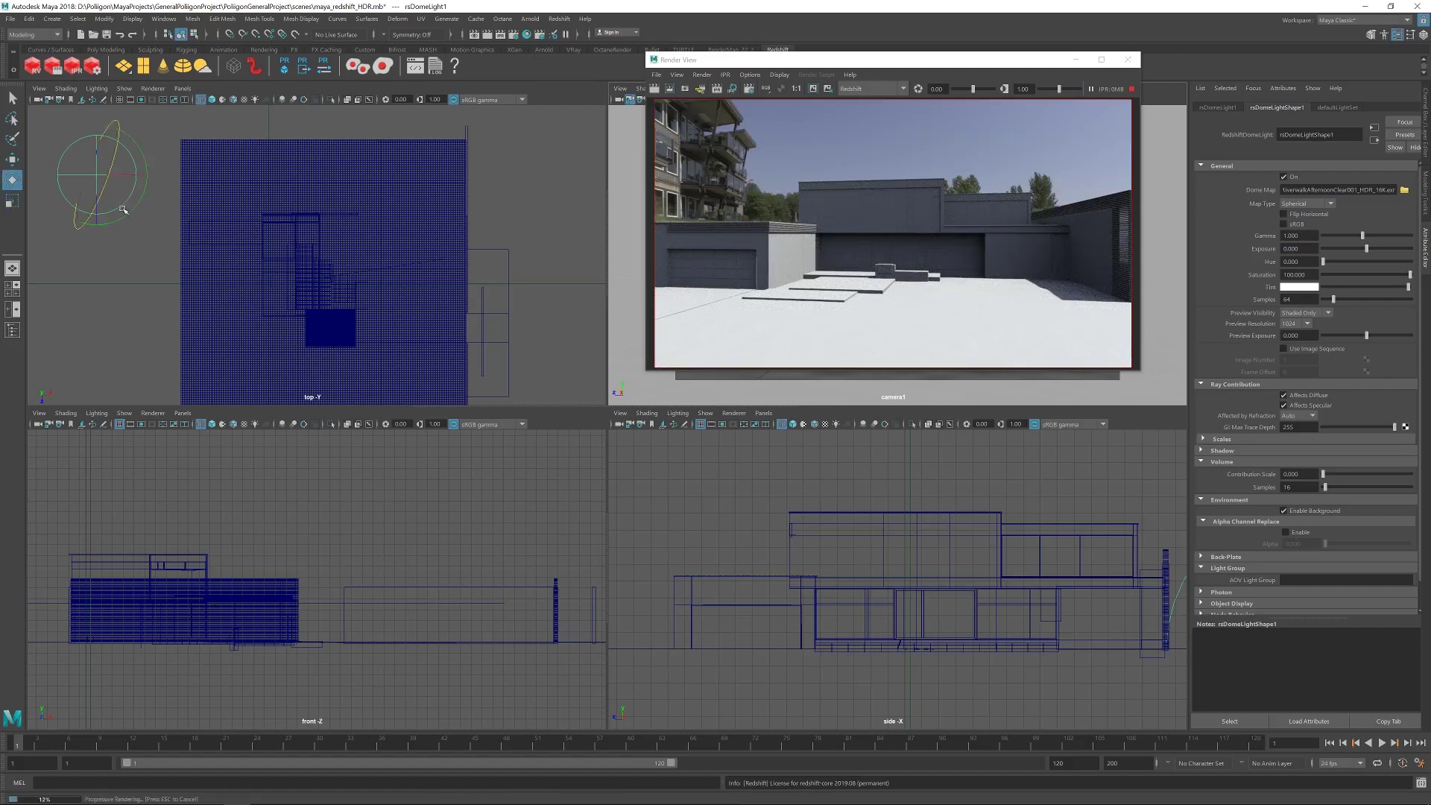
left_click_drag(123, 221, 54, 161)
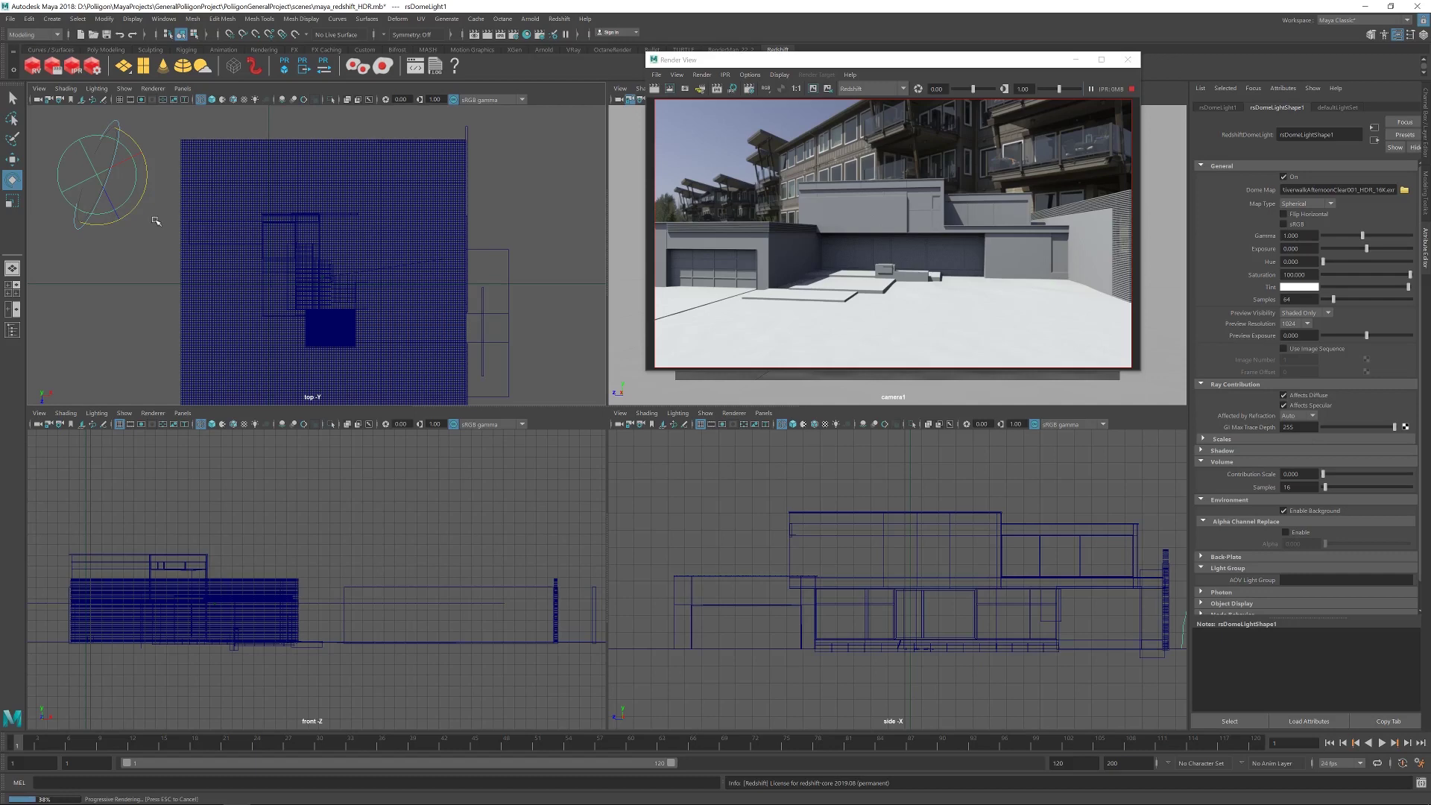
left_click(1405, 192)
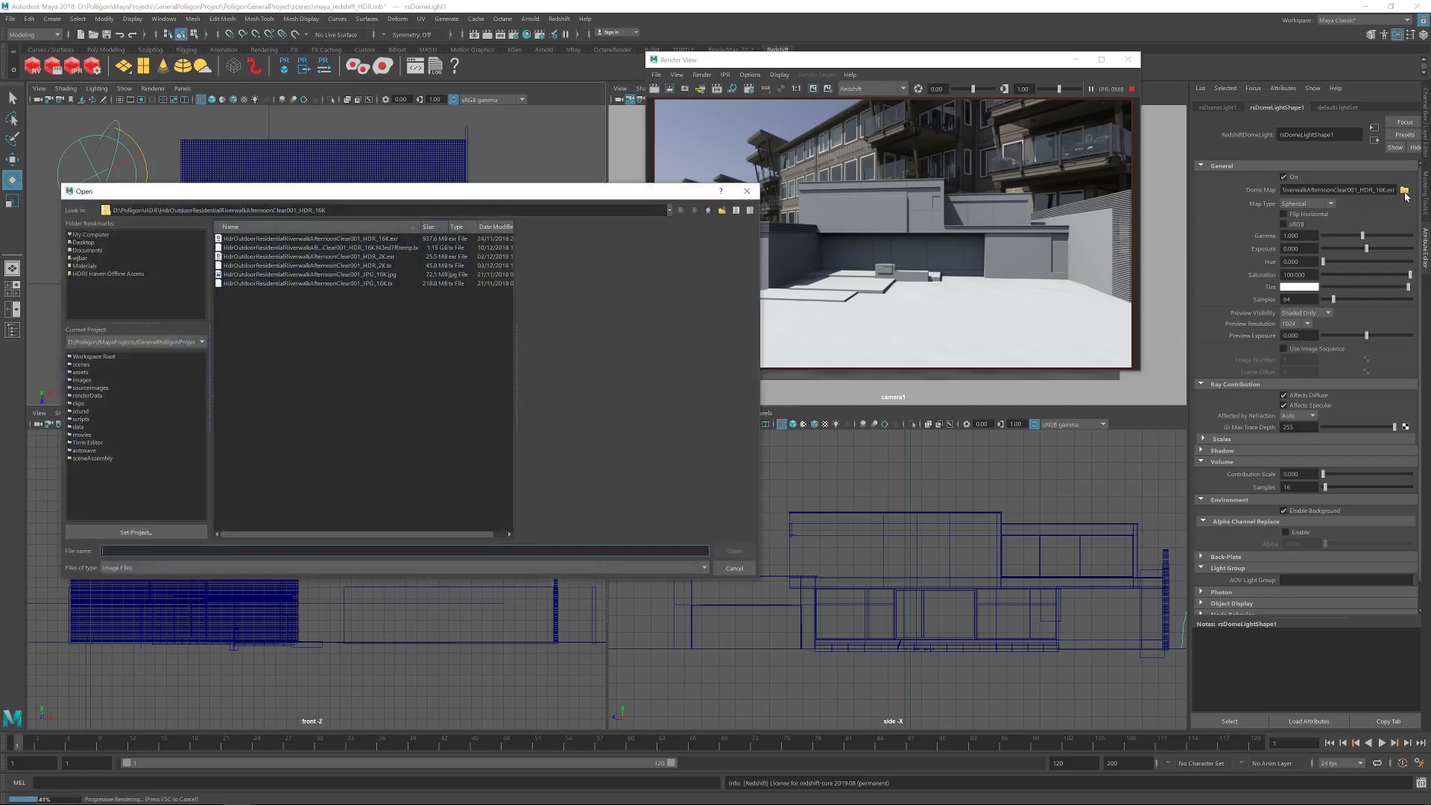
Swap the dome map to the 2K EXR version and restart the Redshift IPR render
left_click(376, 257)
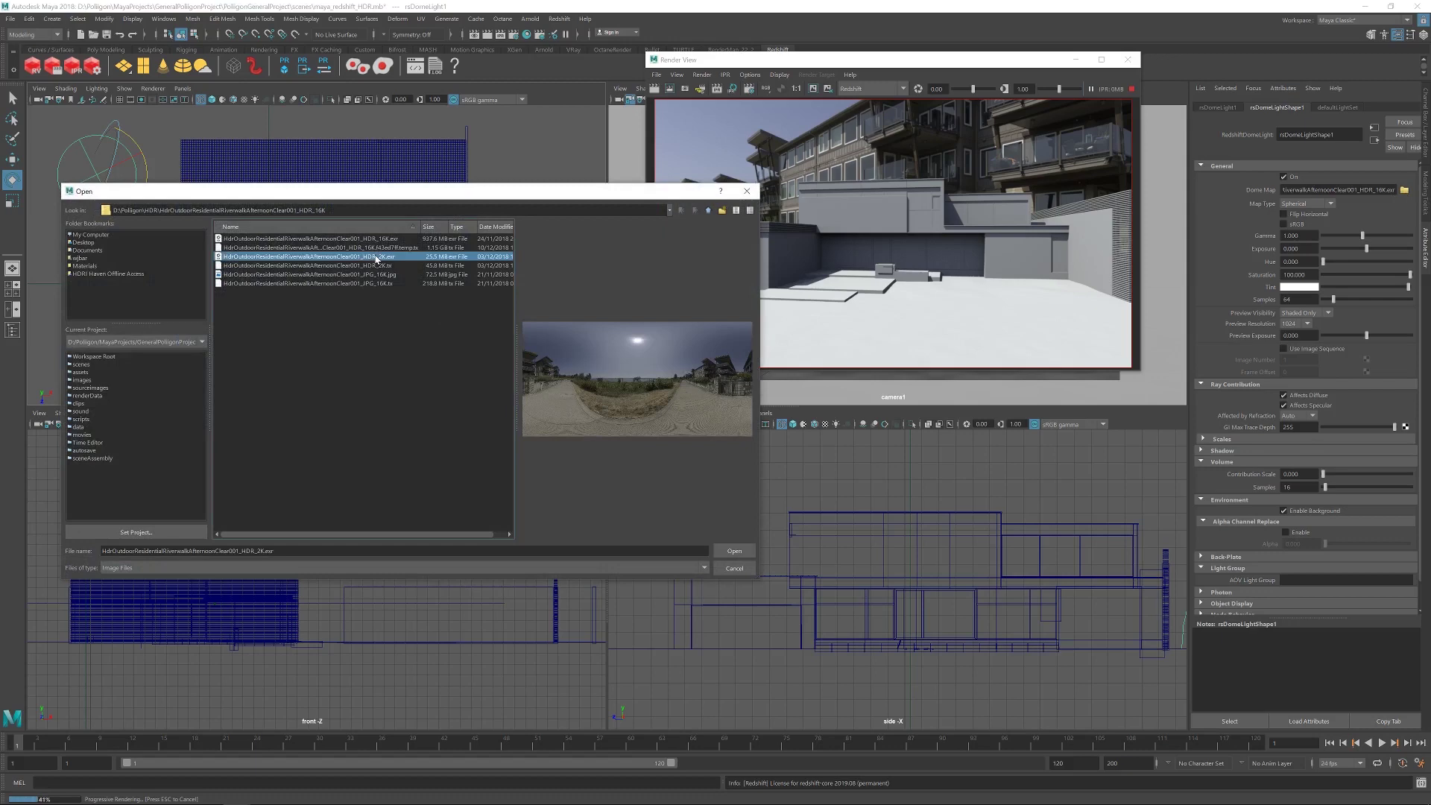
left_click(737, 552)
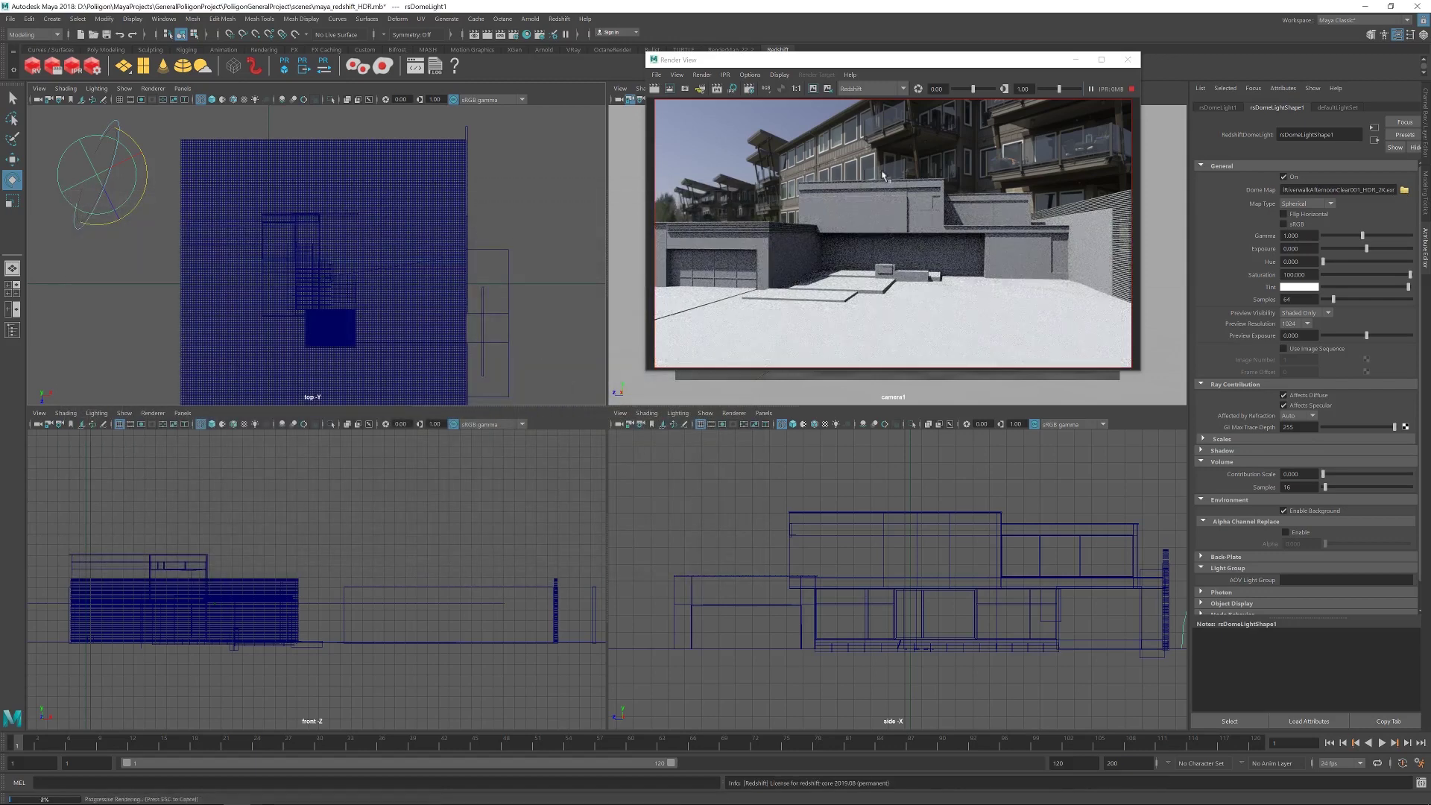
left_click(1131, 89)
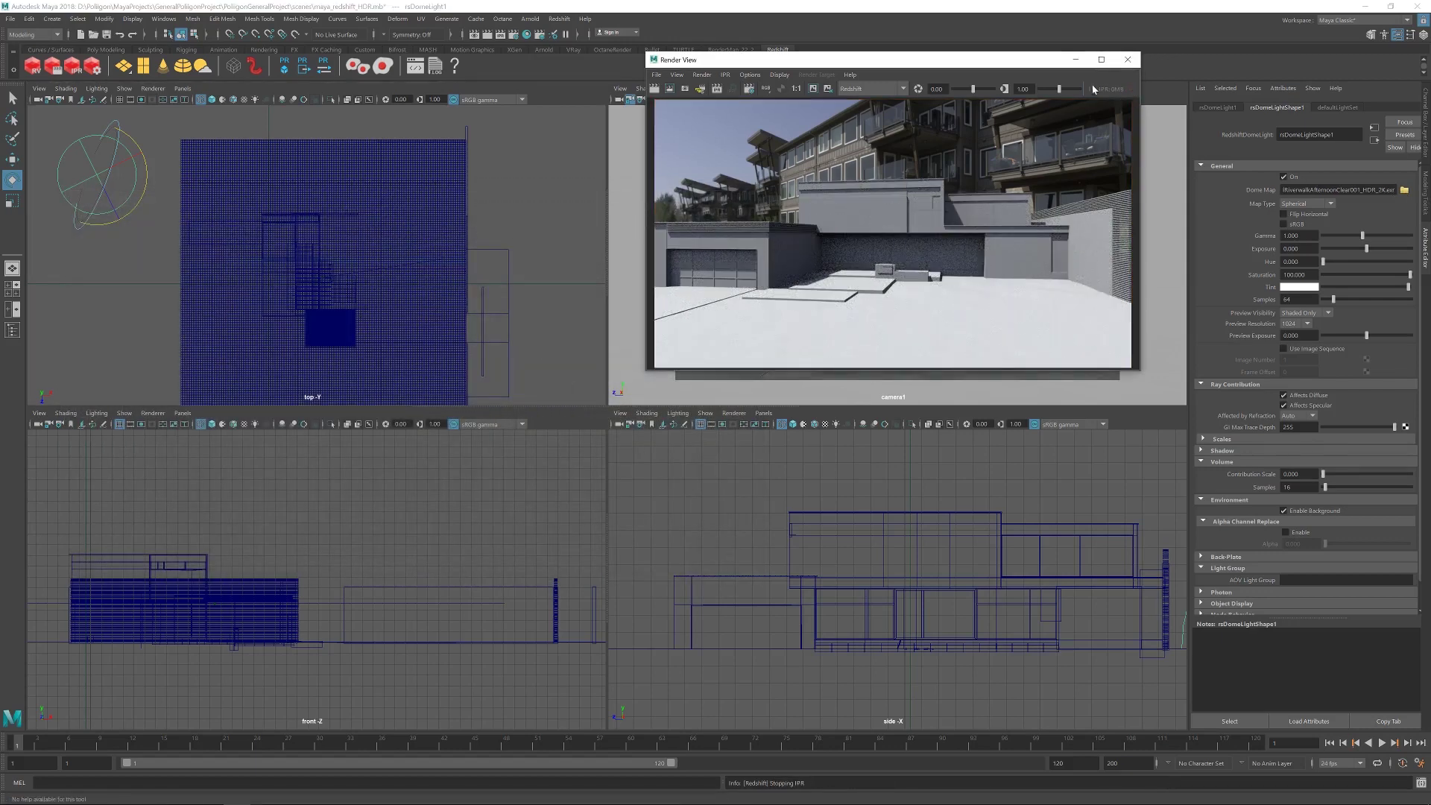
left_click(487, 34)
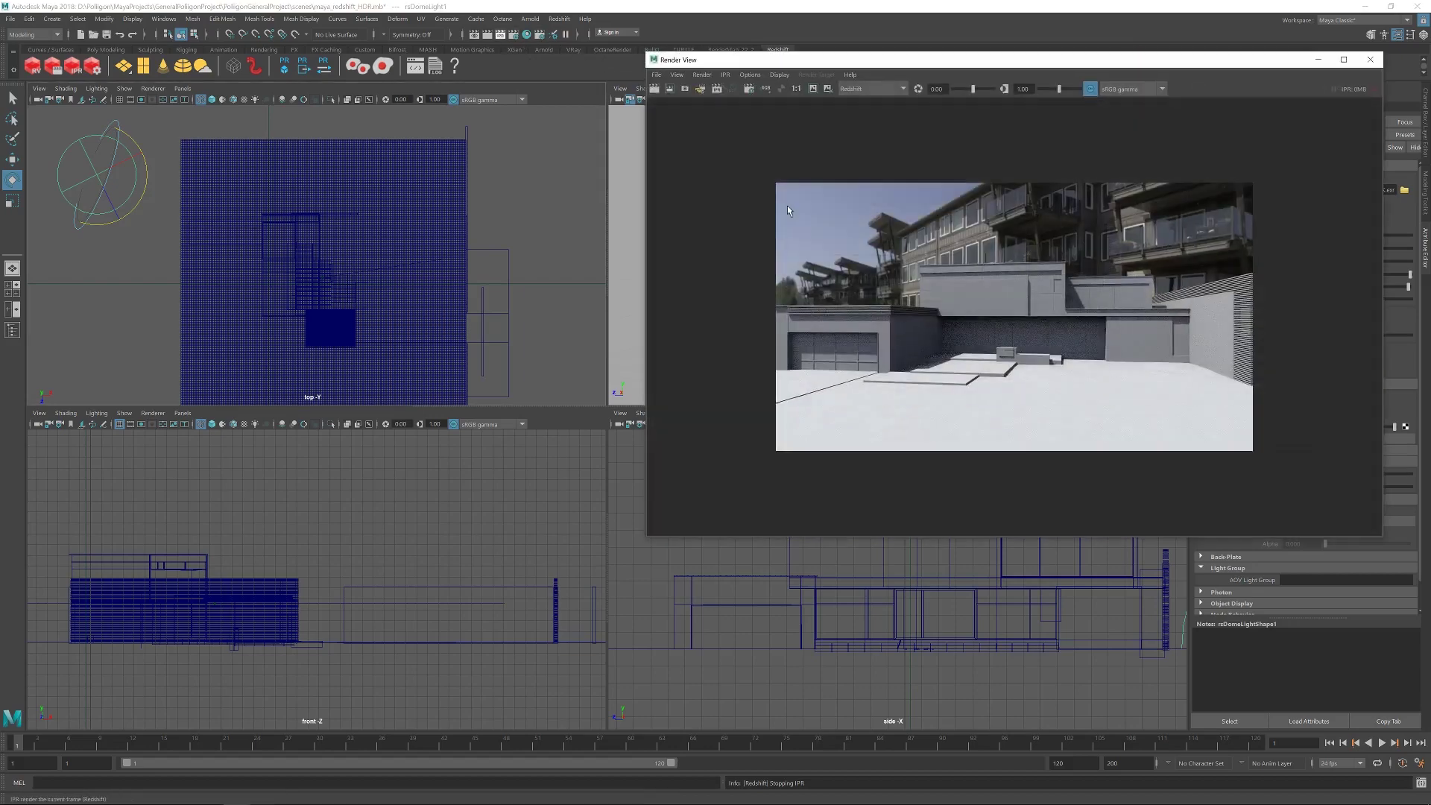
left_click(1371, 59)
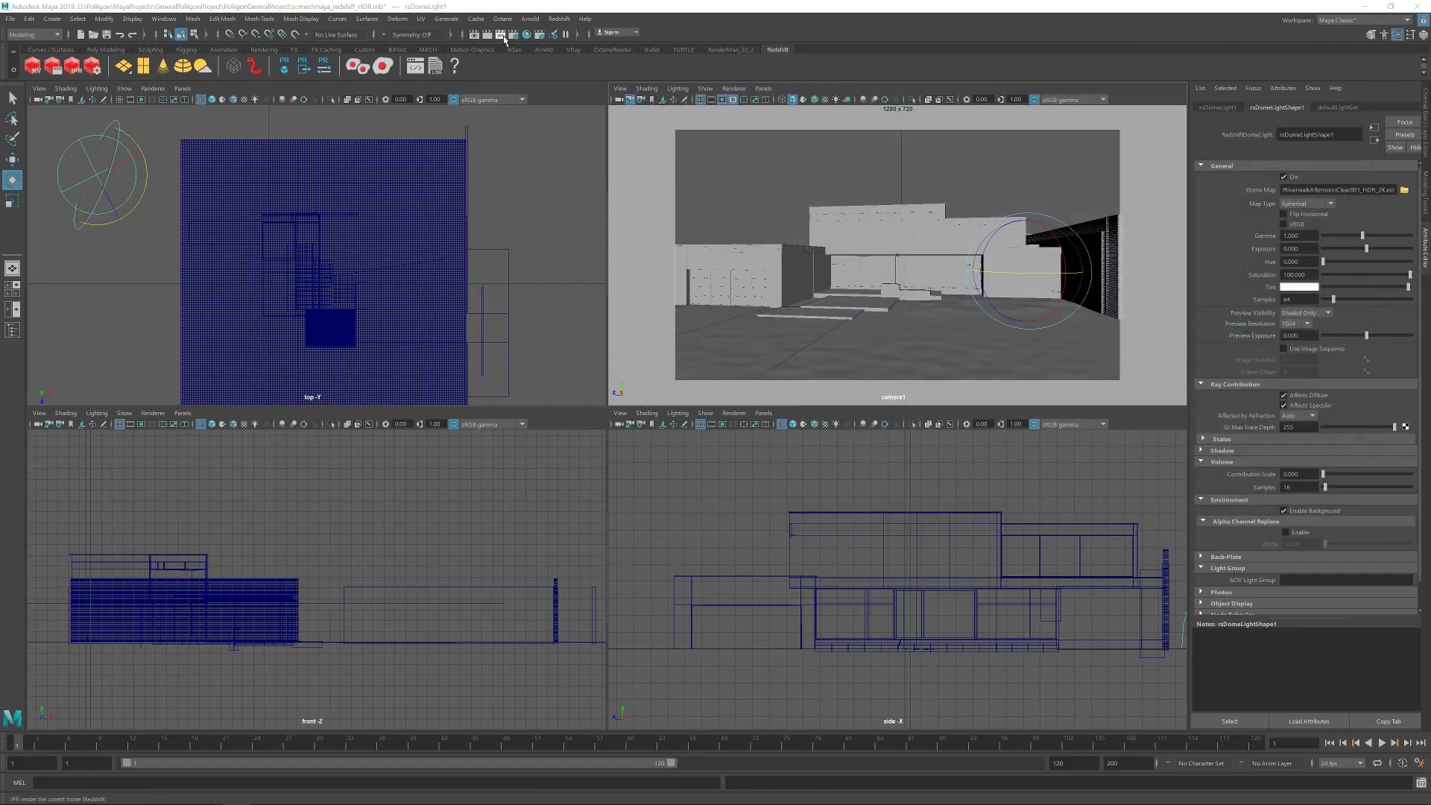
left_click(504, 37)
Shrink the Render View and move it clear of the top view, then add a second dome light
left_click_drag(961, 58, 749, 49)
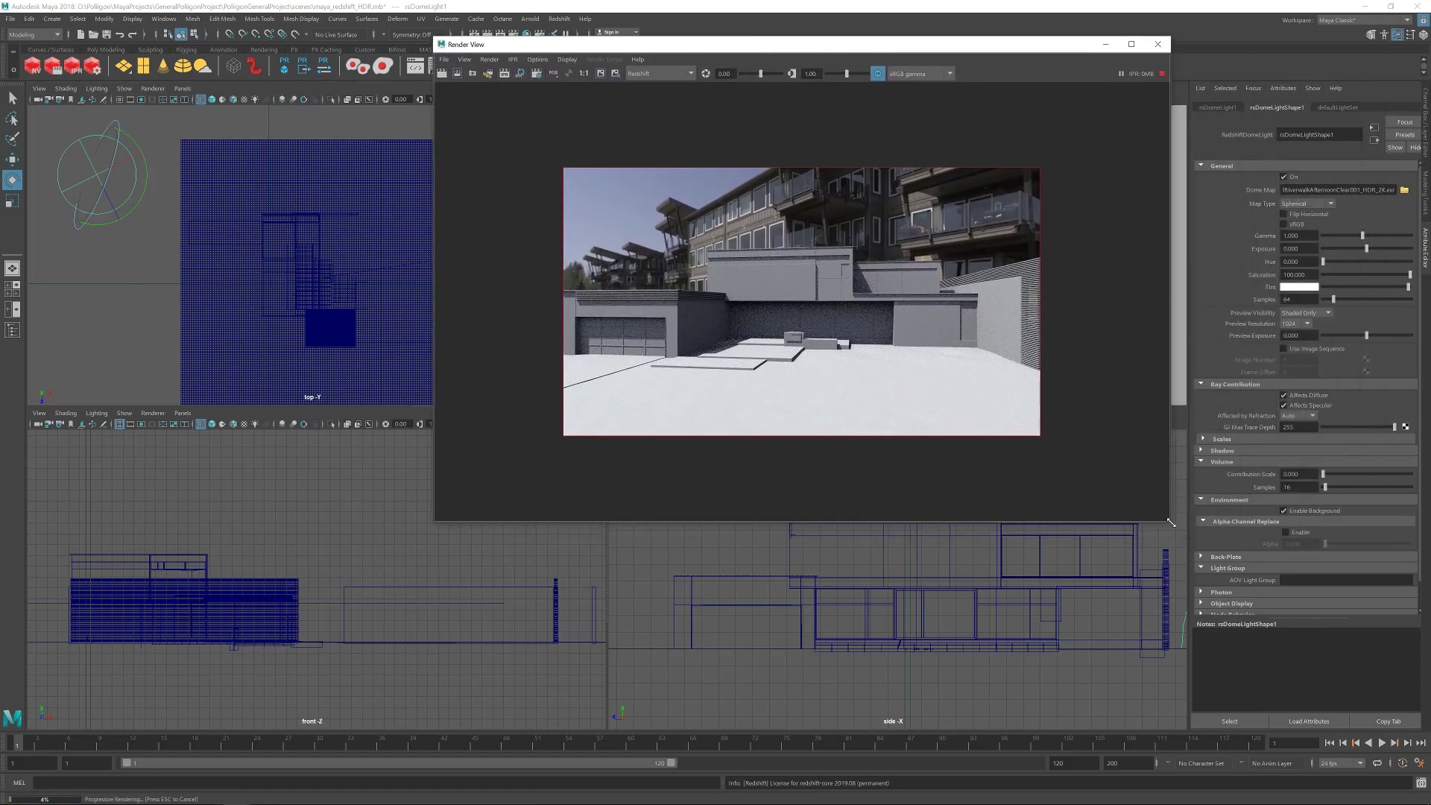
left_click_drag(1170, 523, 1014, 401)
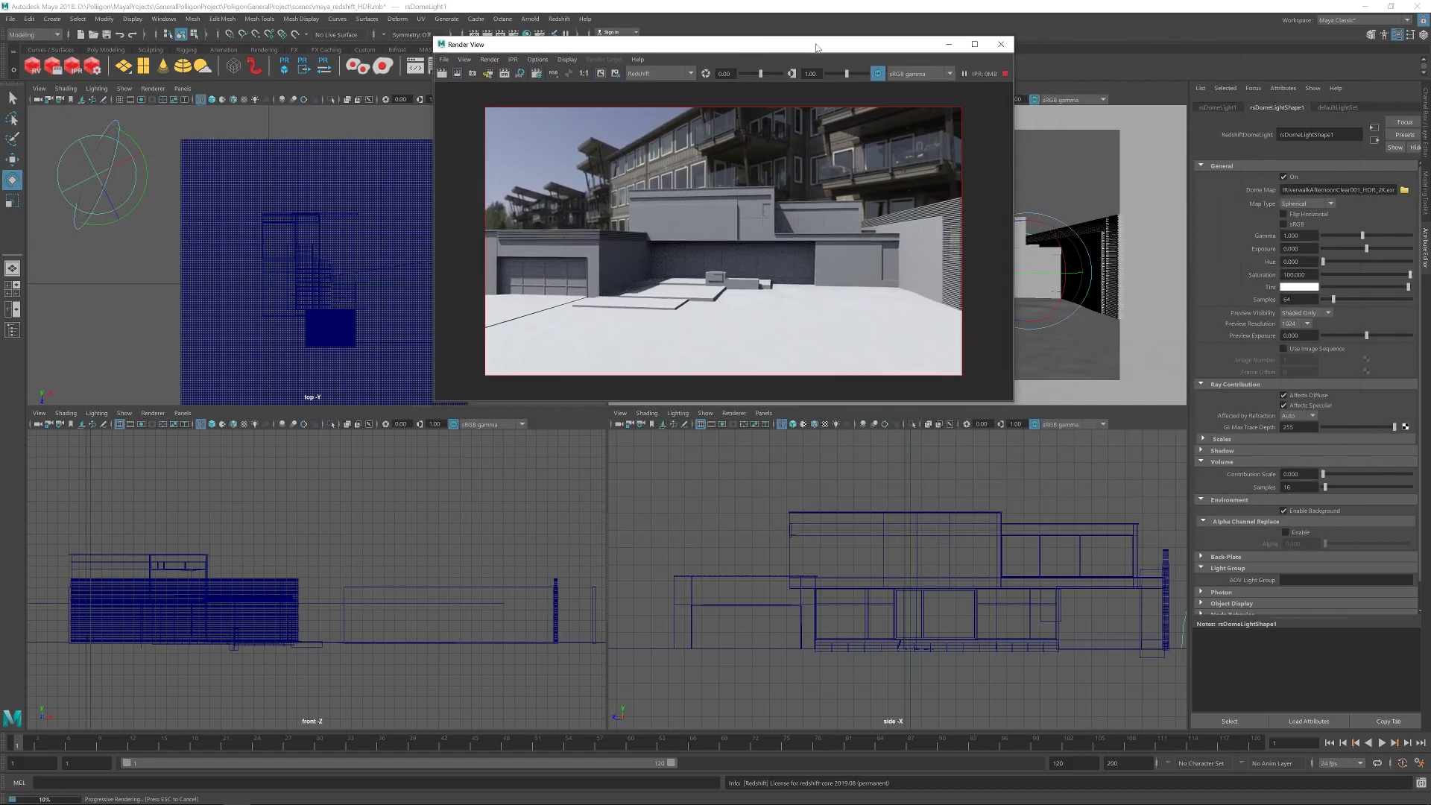
left_click_drag(816, 48, 937, 62)
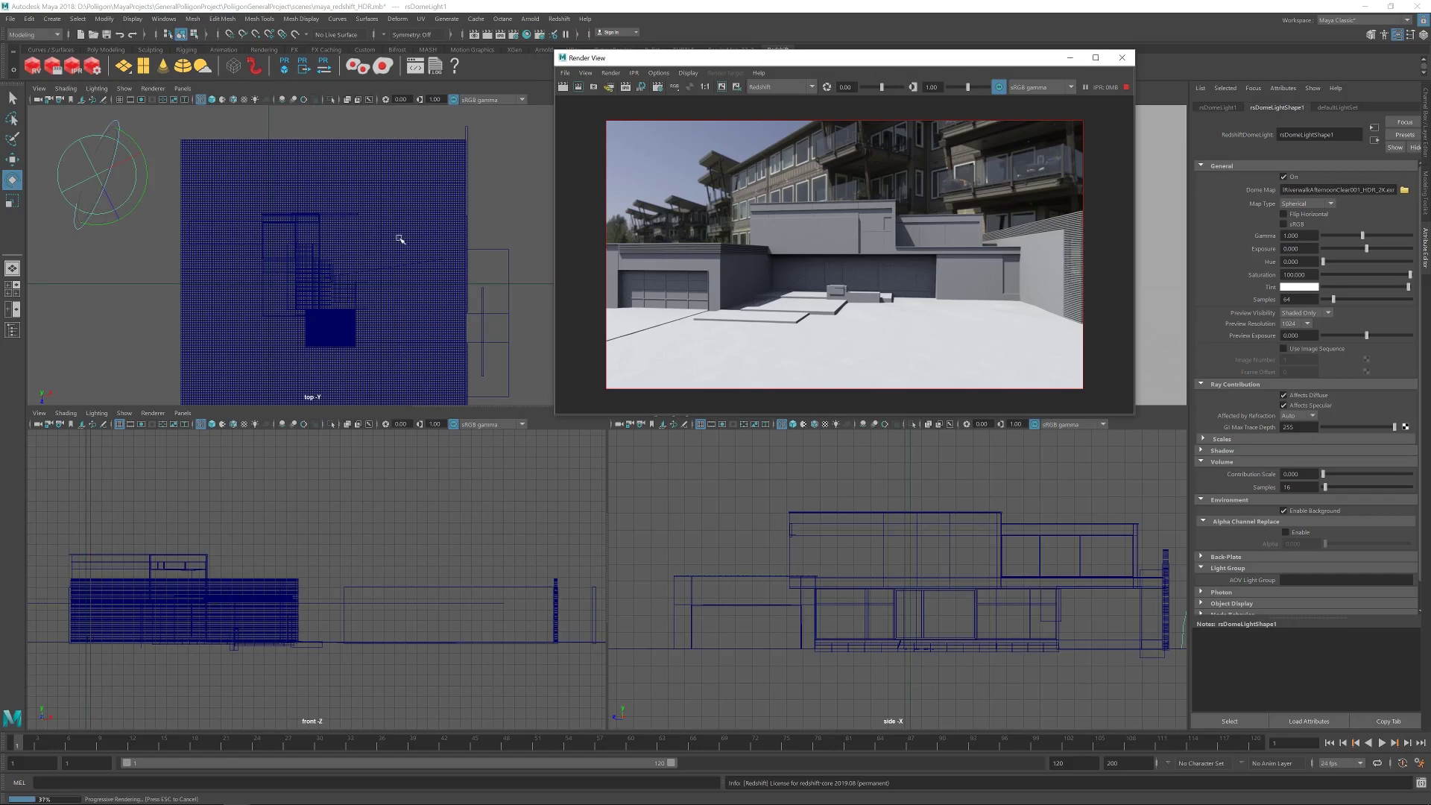
left_click(182, 69)
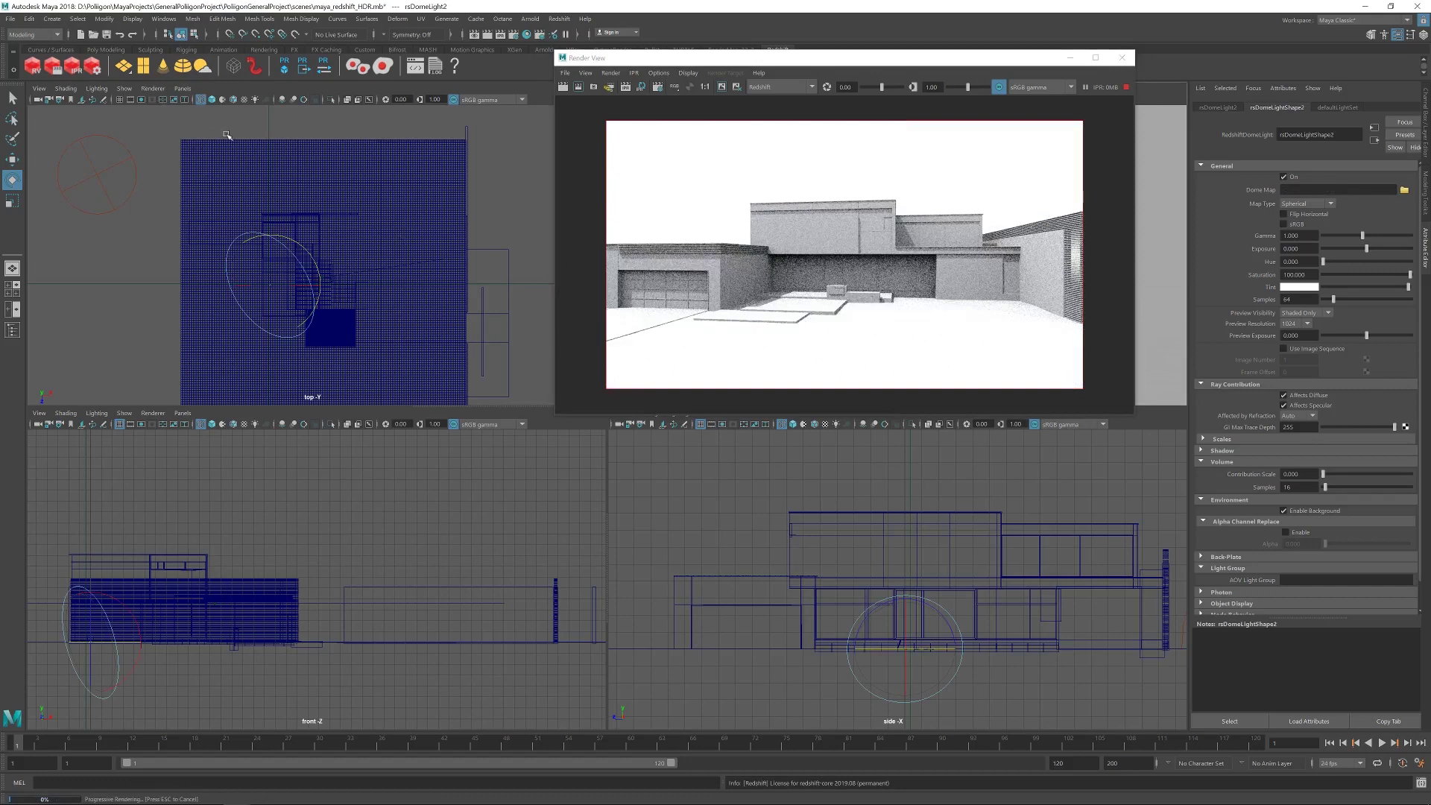
Move the new dome light to the left of the house in the top view
left_click(12, 158)
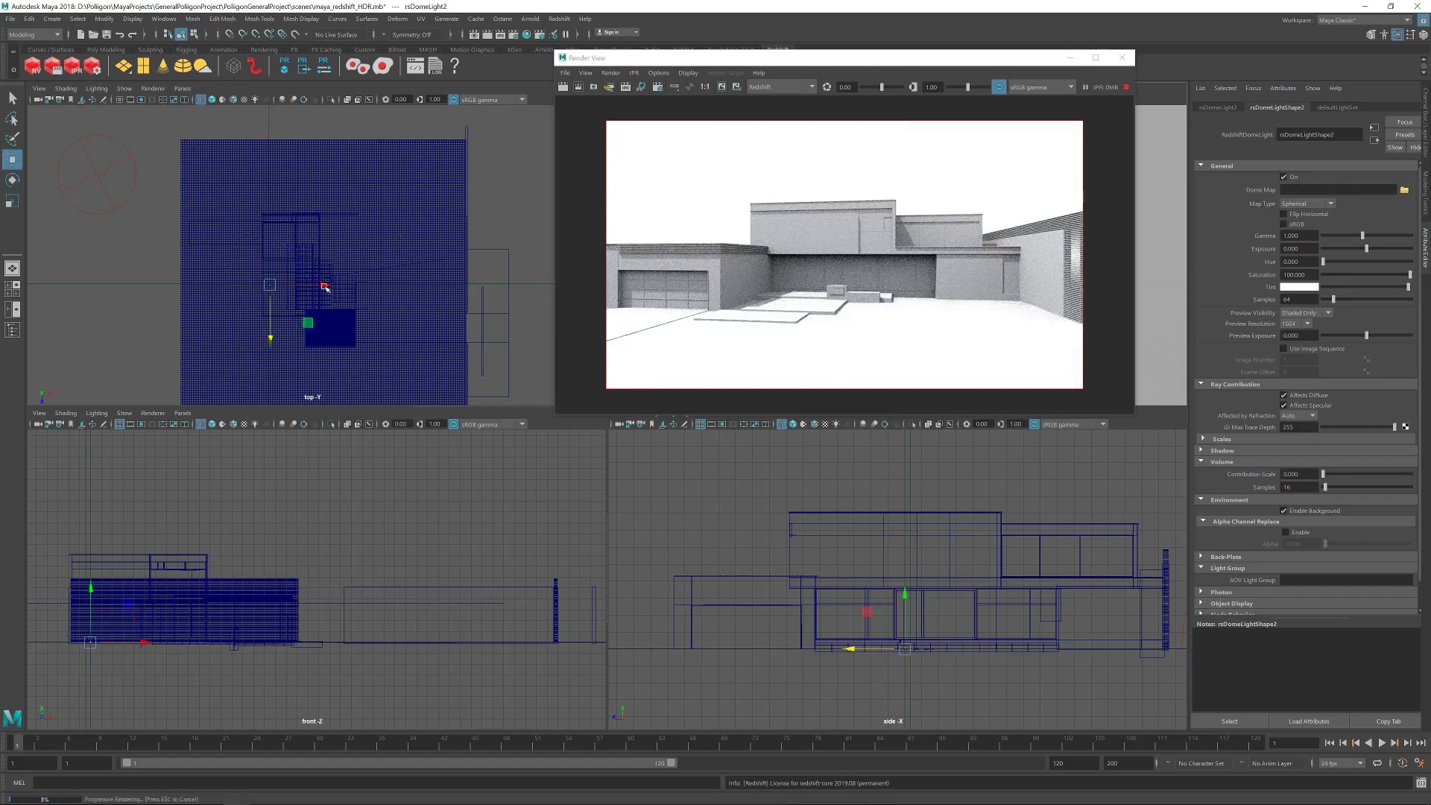
left_click_drag(320, 285, 148, 286)
left_click(12, 201)
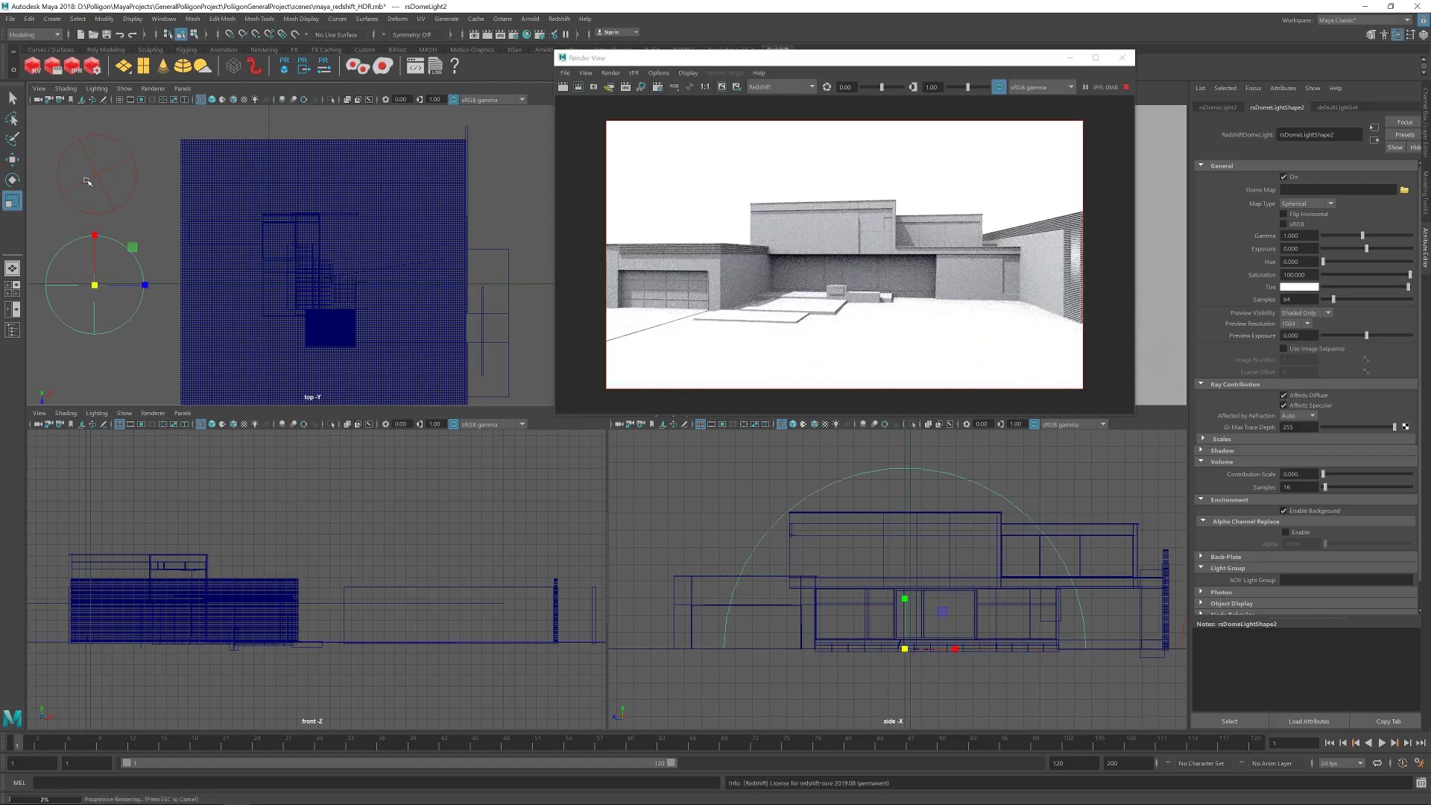
Switch rsDomeLight1 off and reselect rsDomeLight2
left_click(99, 176)
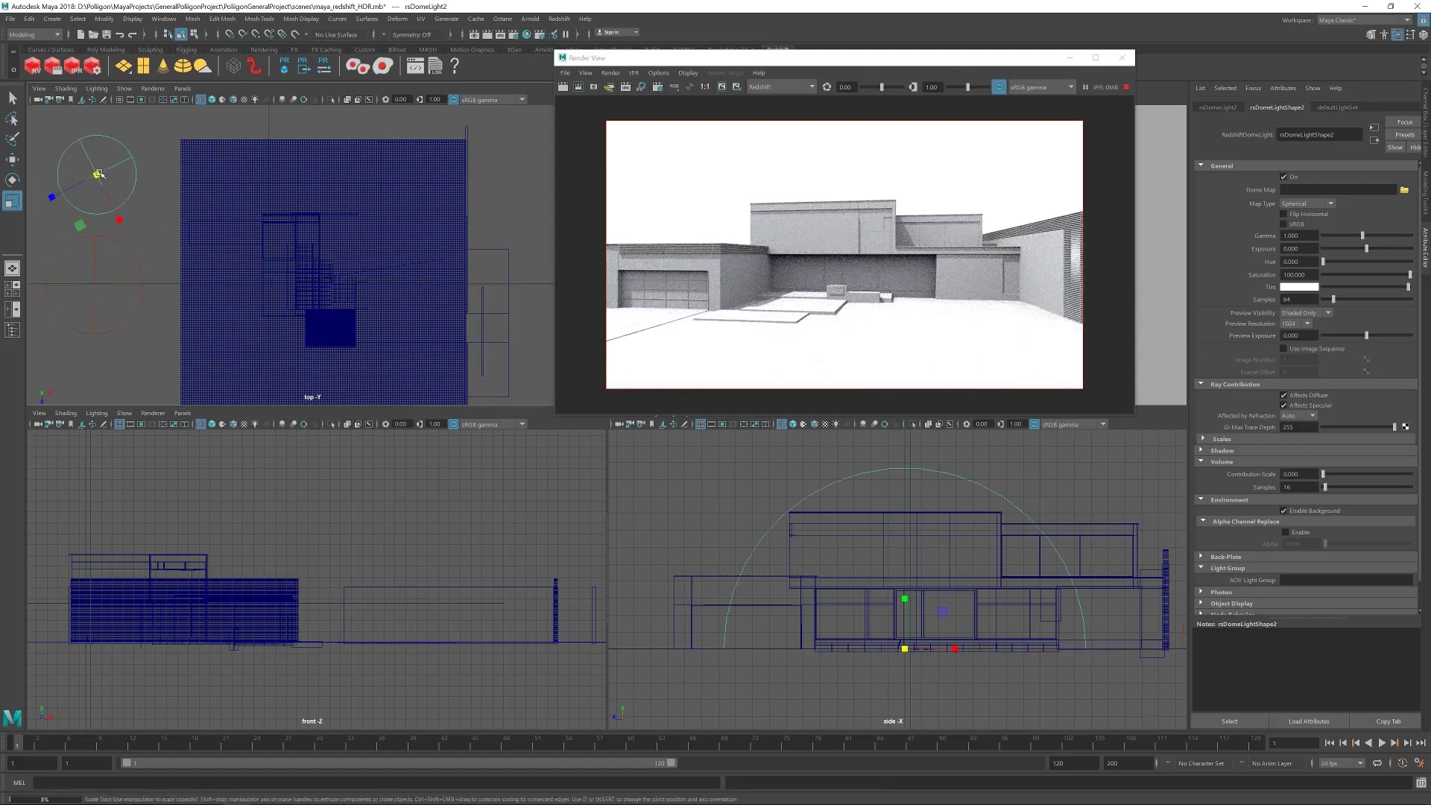
left_click(1292, 179)
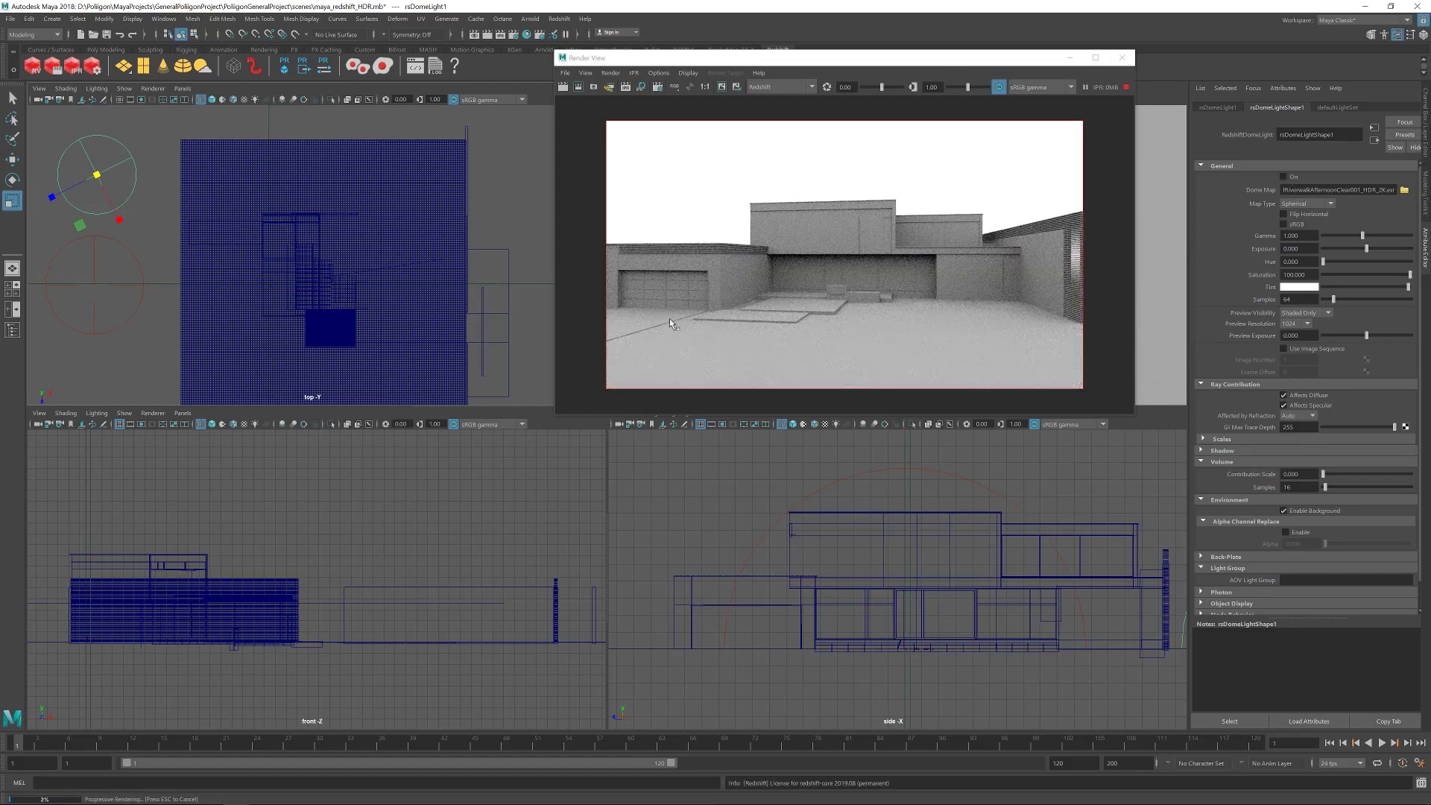
left_click(98, 286)
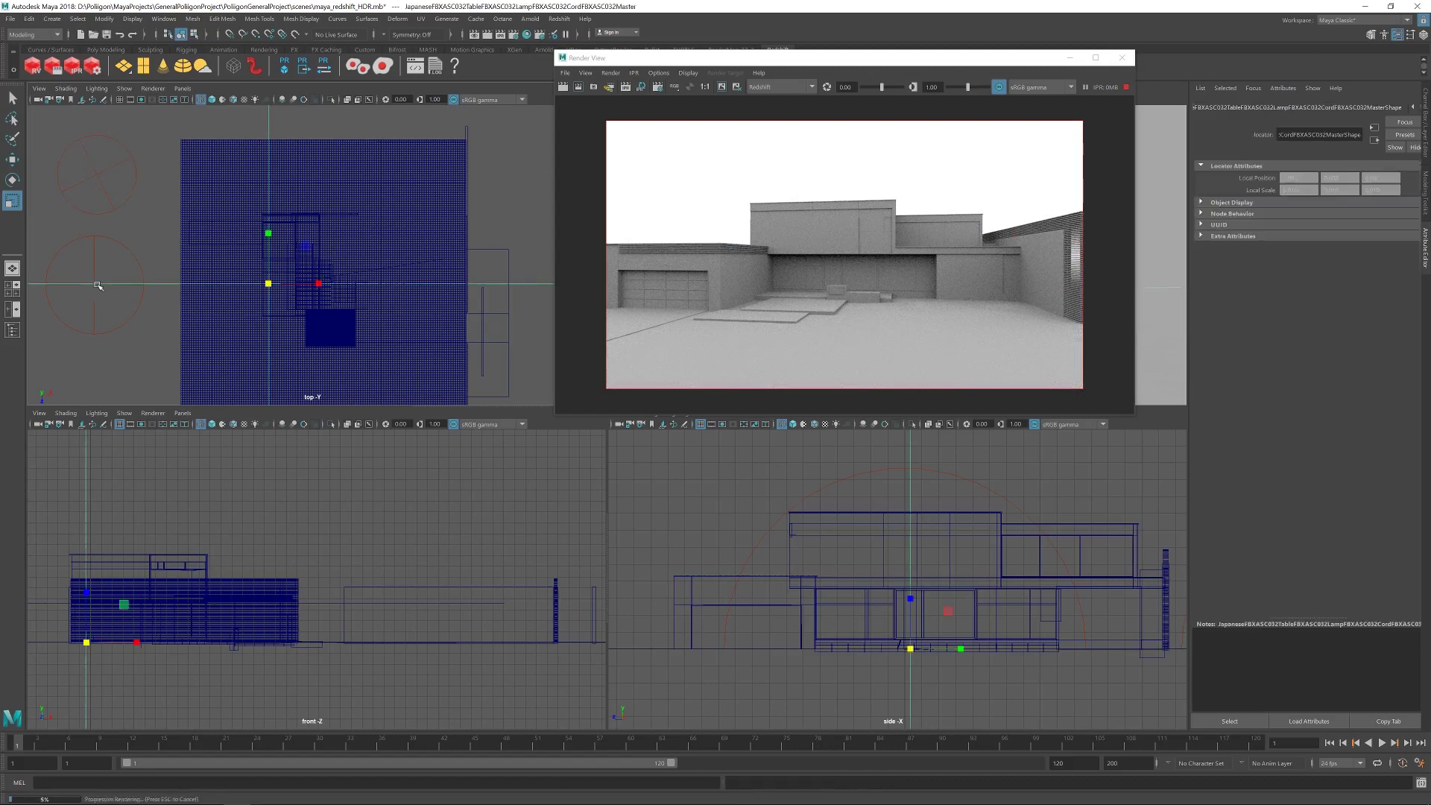
left_click(92, 267)
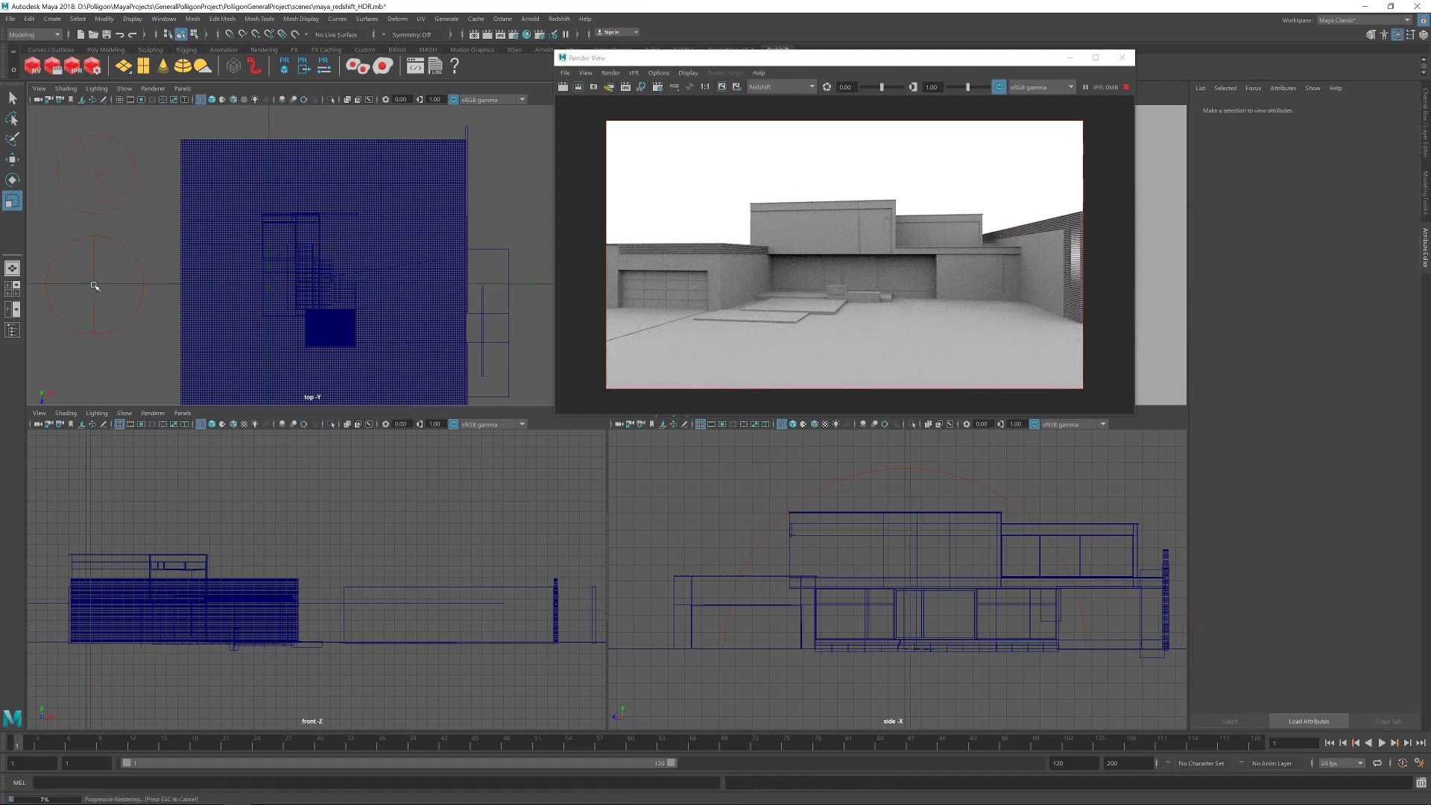
left_click(94, 285)
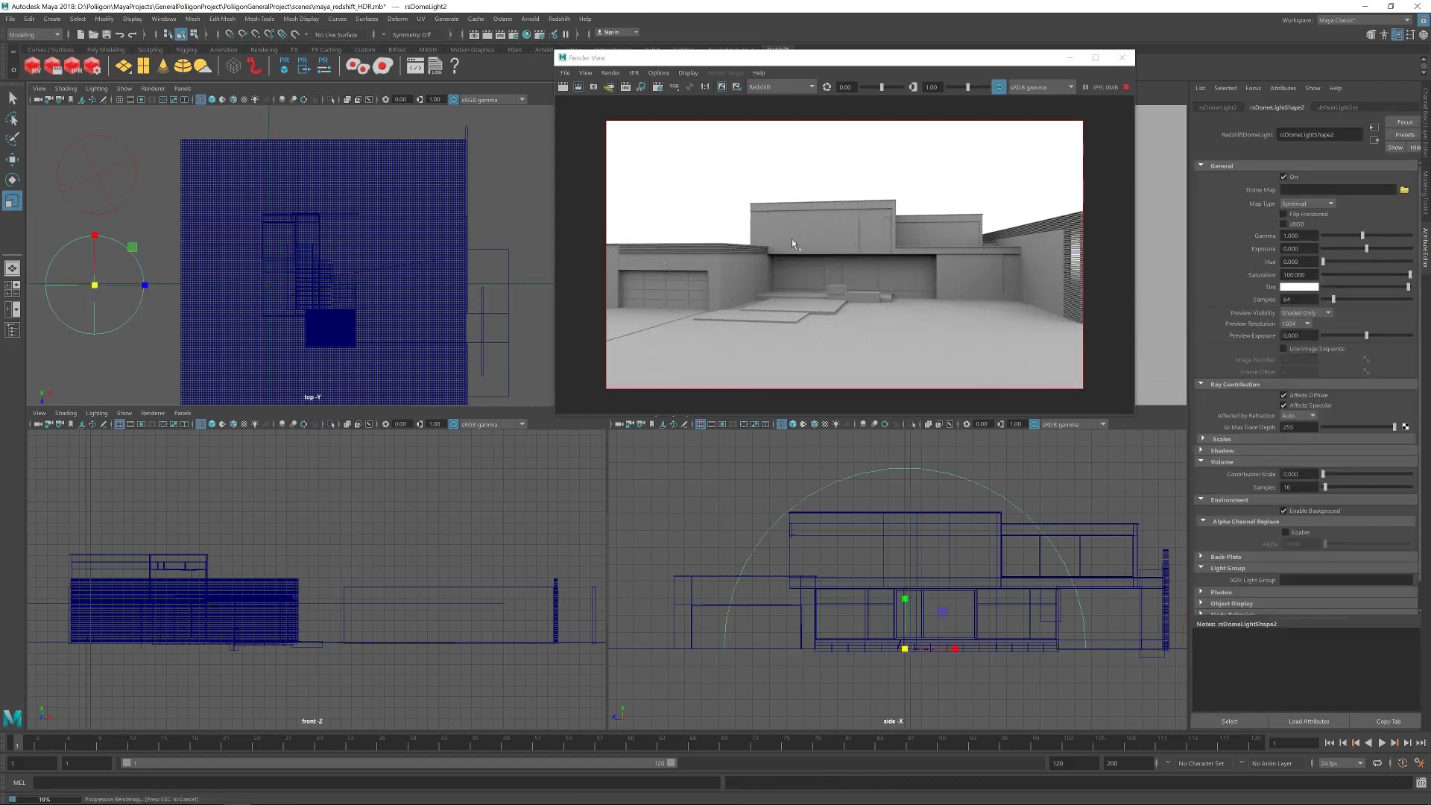
left_click(1406, 191)
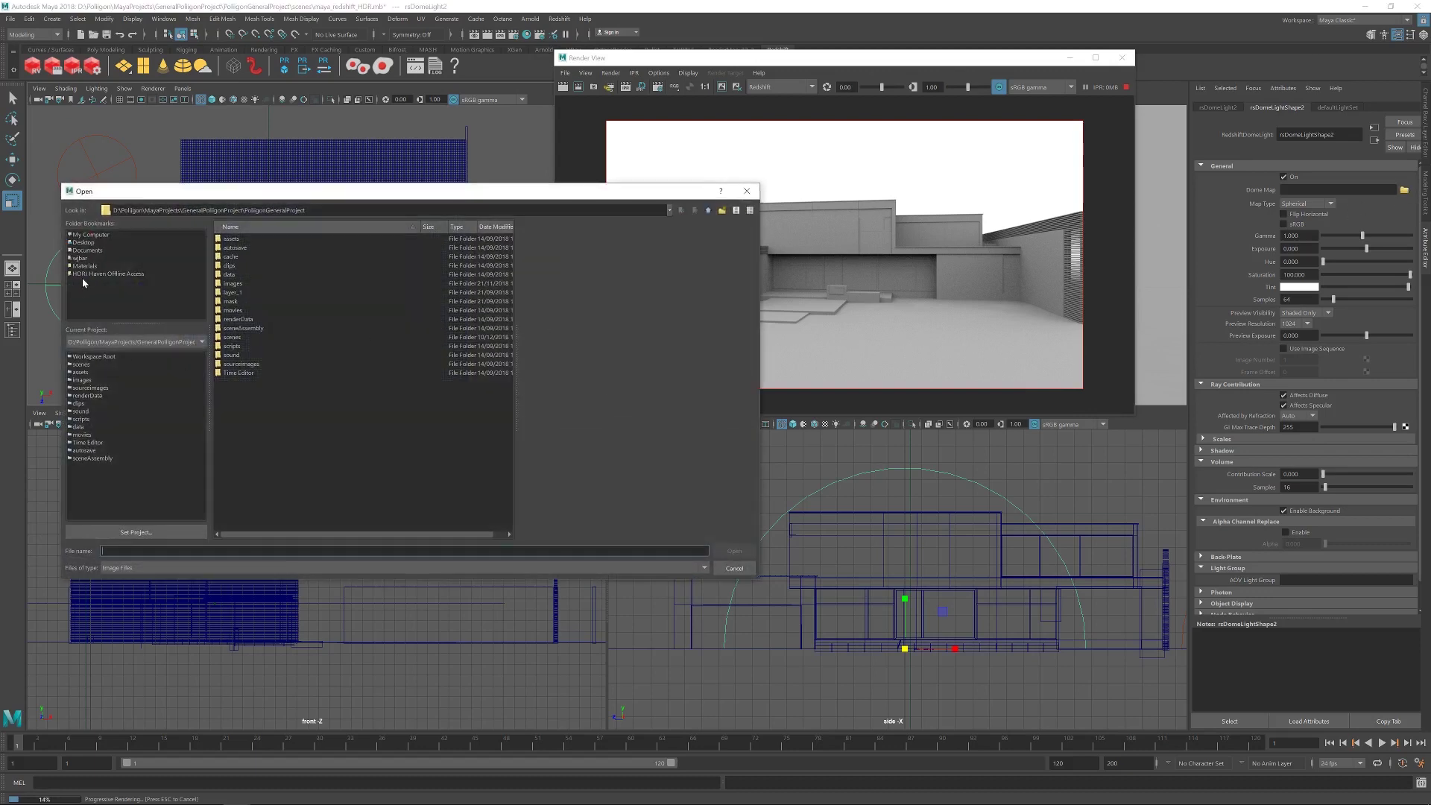
Set rsDomeLight2's dome map to the Riverwalk afternoon JPG_16K.jpg from D:\Polligon\HDR
left_click(91, 235)
double_click(254, 257)
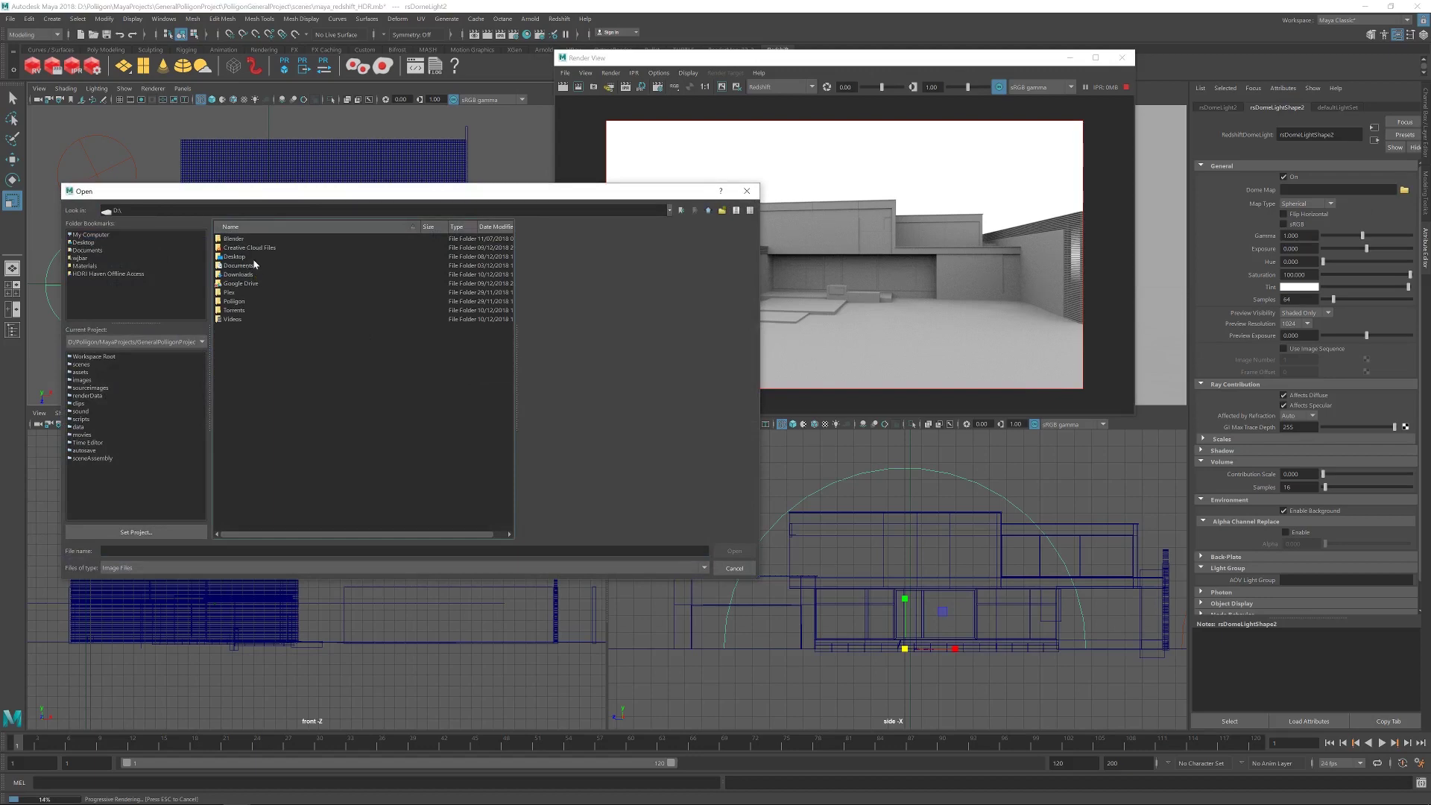
double_click(246, 302)
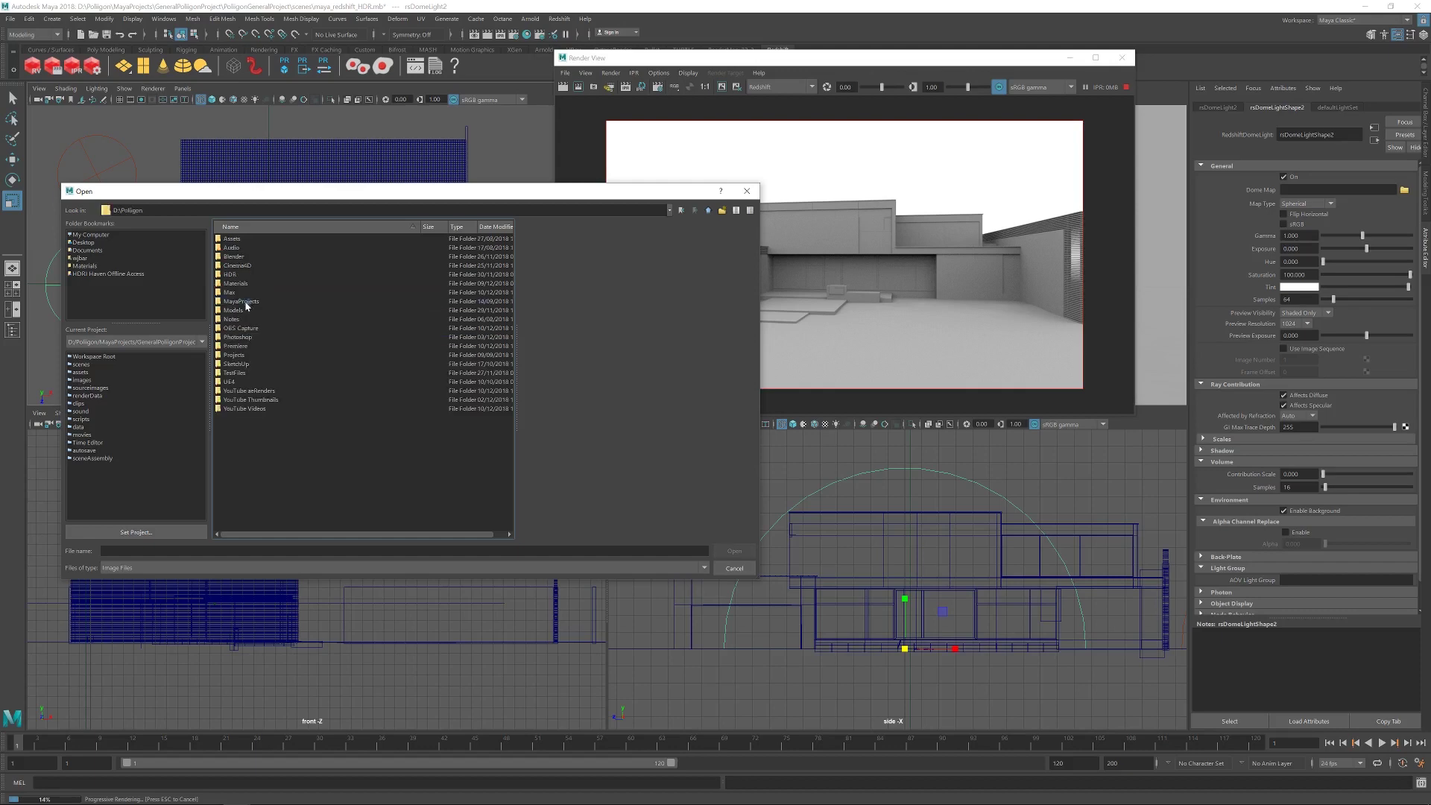
double_click(246, 276)
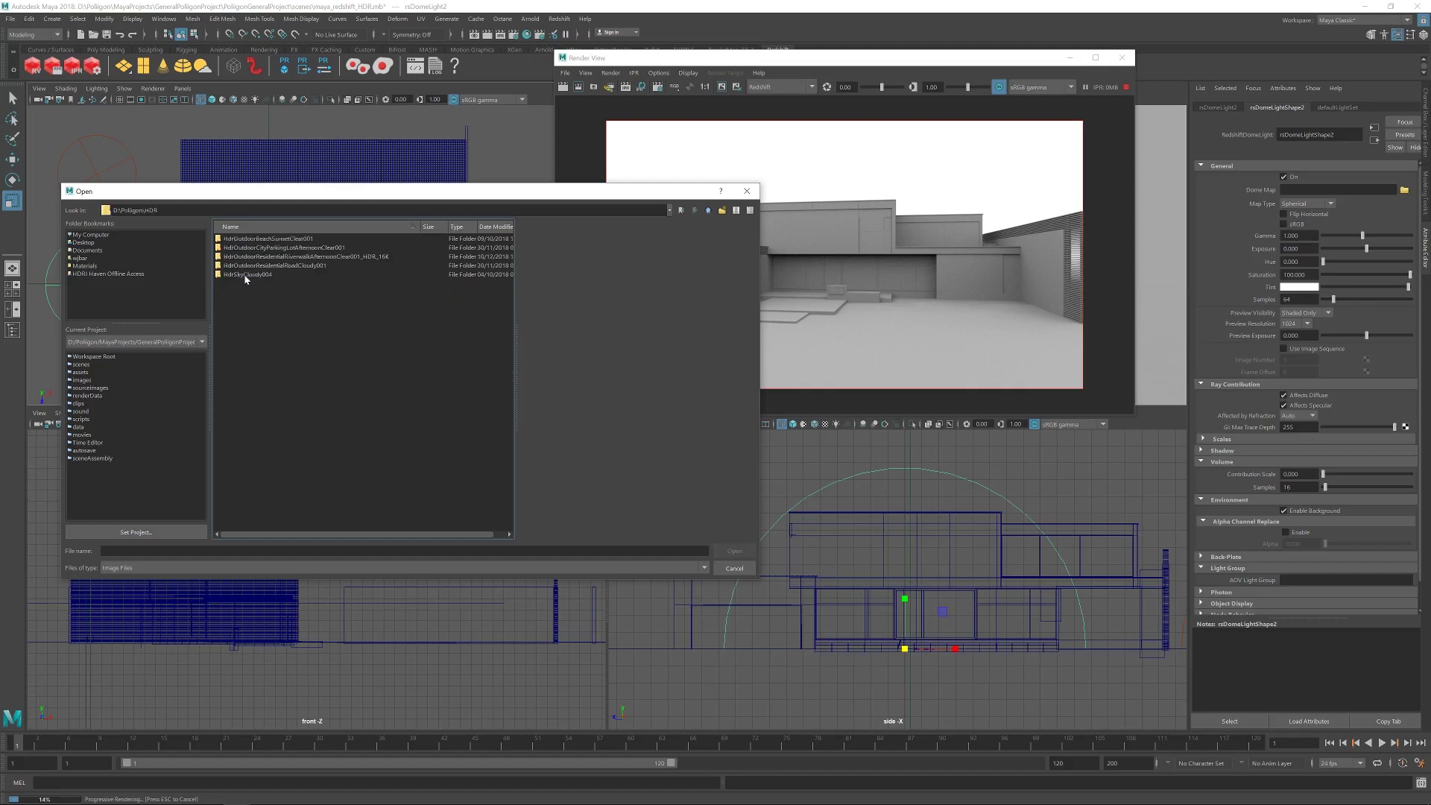
double_click(306, 256)
left_click(330, 275)
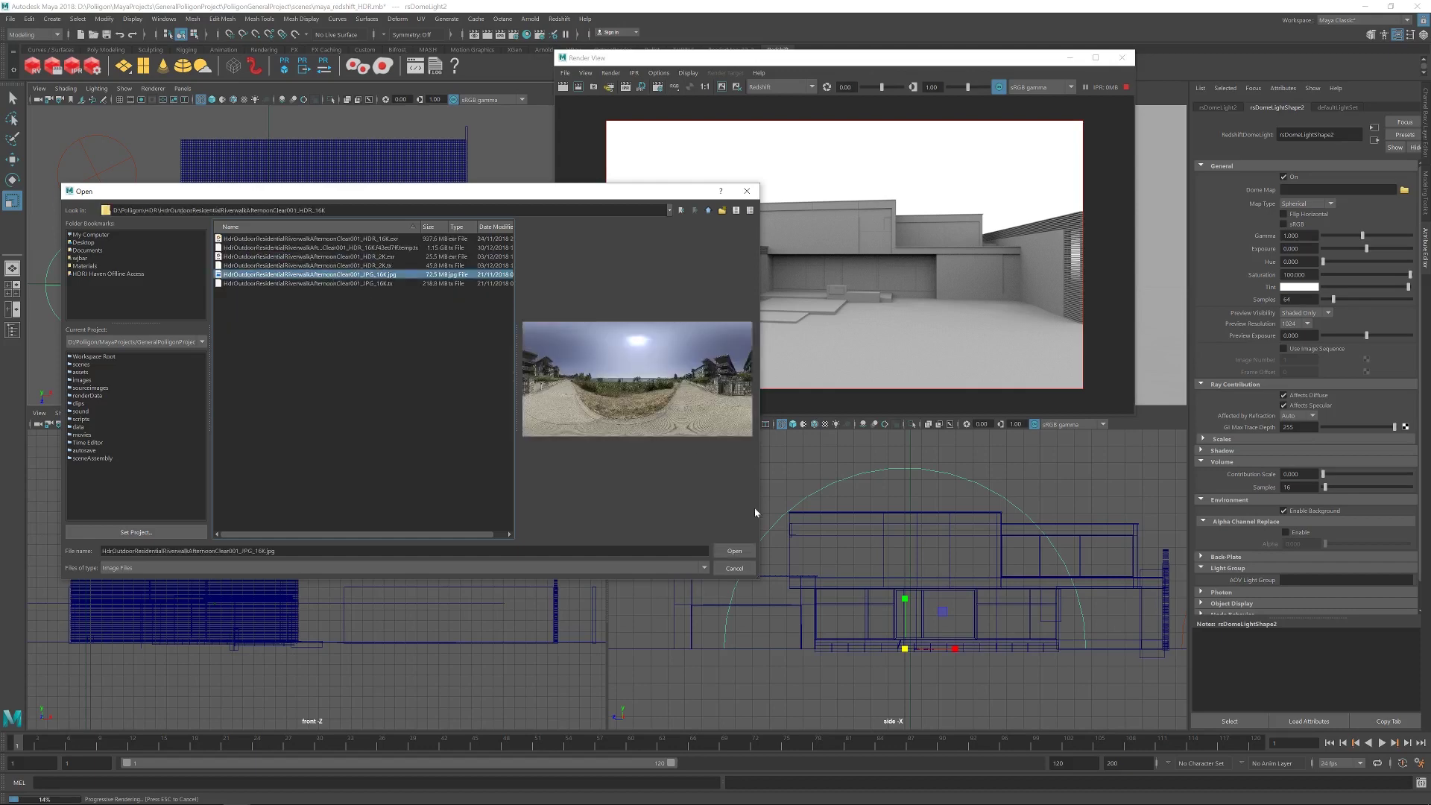
left_click(735, 550)
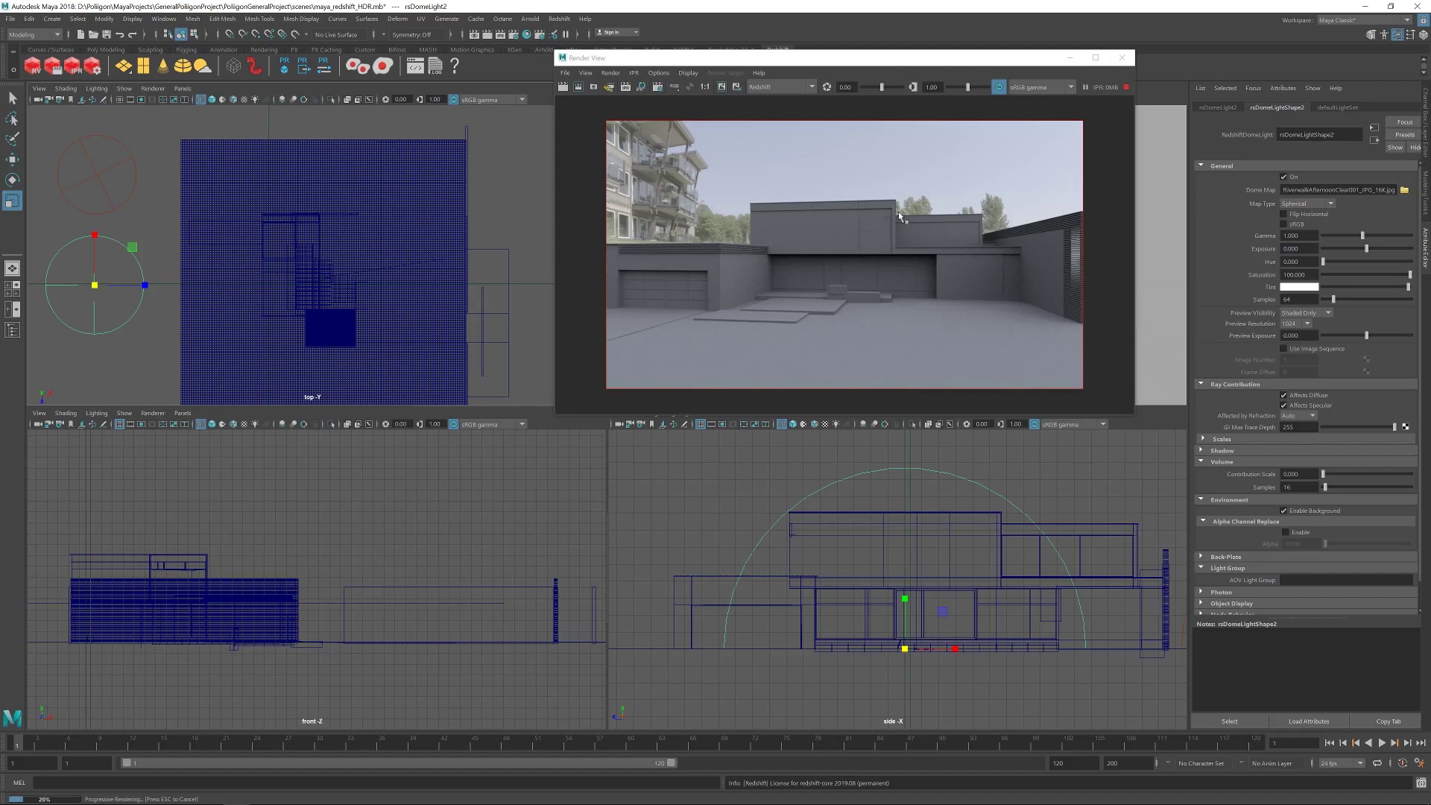
Disable Affects Diffuse and Affects Specular on rsDomeLight2 and rotate it to reframe the sky backdrop
left_click(1283, 396)
left_click(1283, 405)
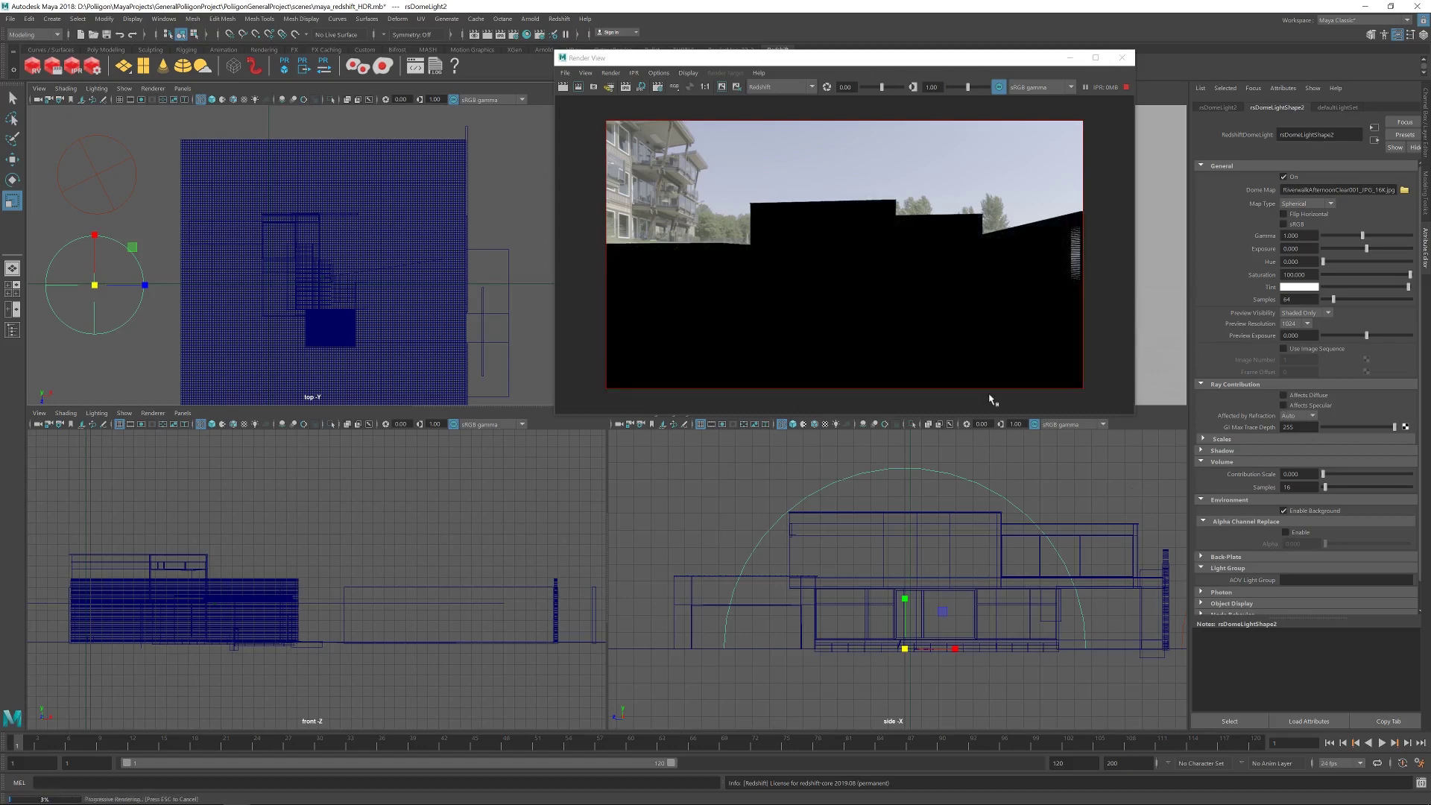
left_click(12, 180)
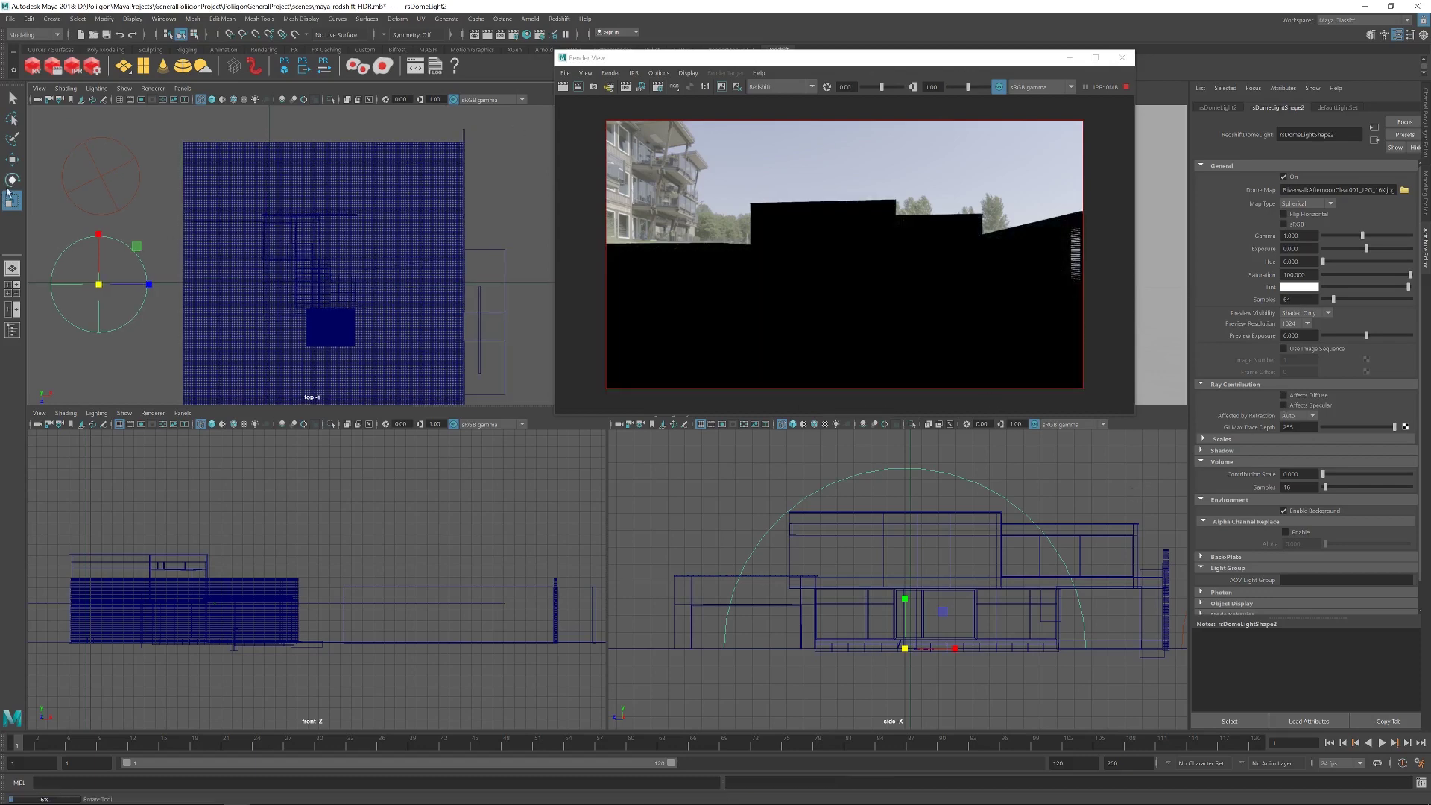
left_click_drag(127, 326, 60, 261)
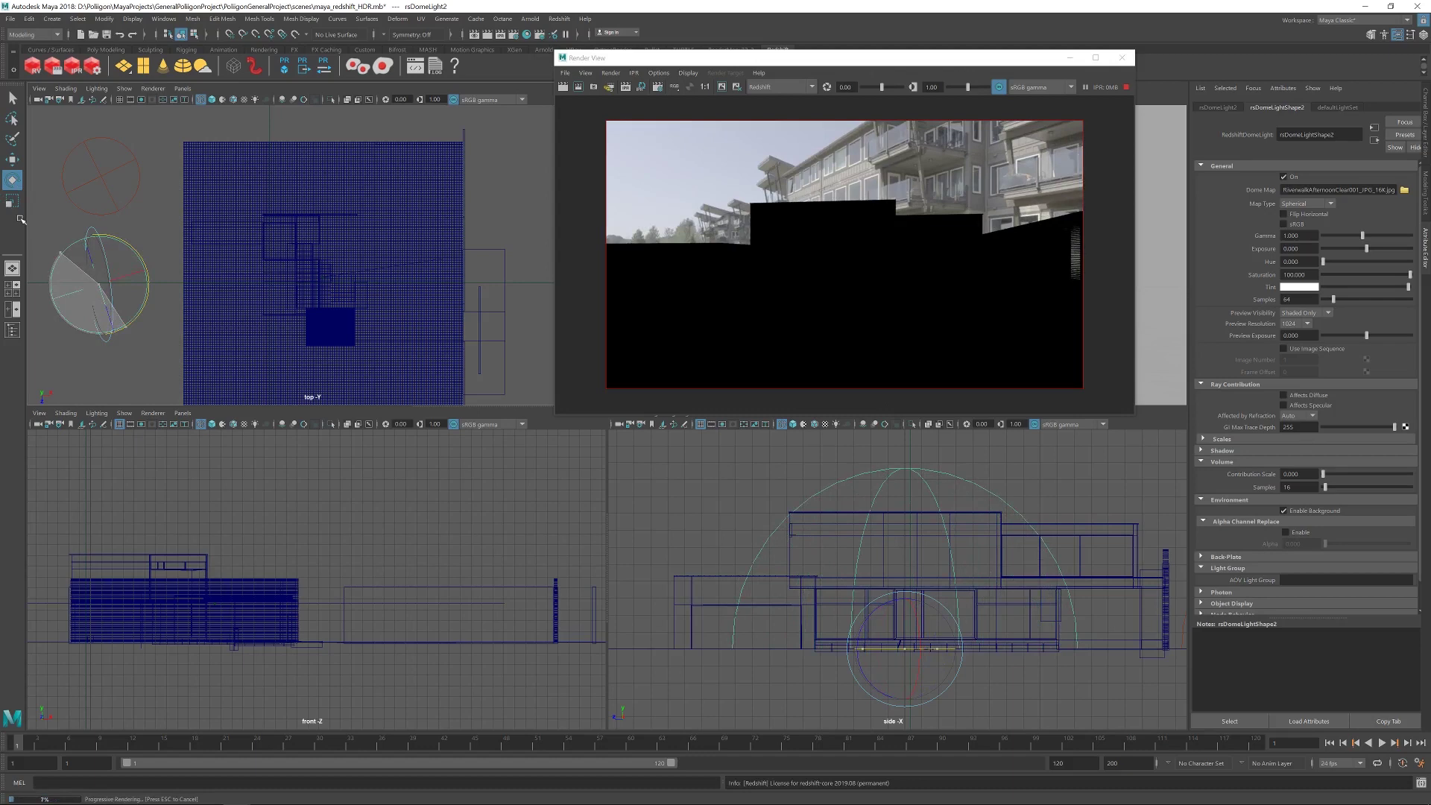
middle_click_drag(22, 217, 107, 196)
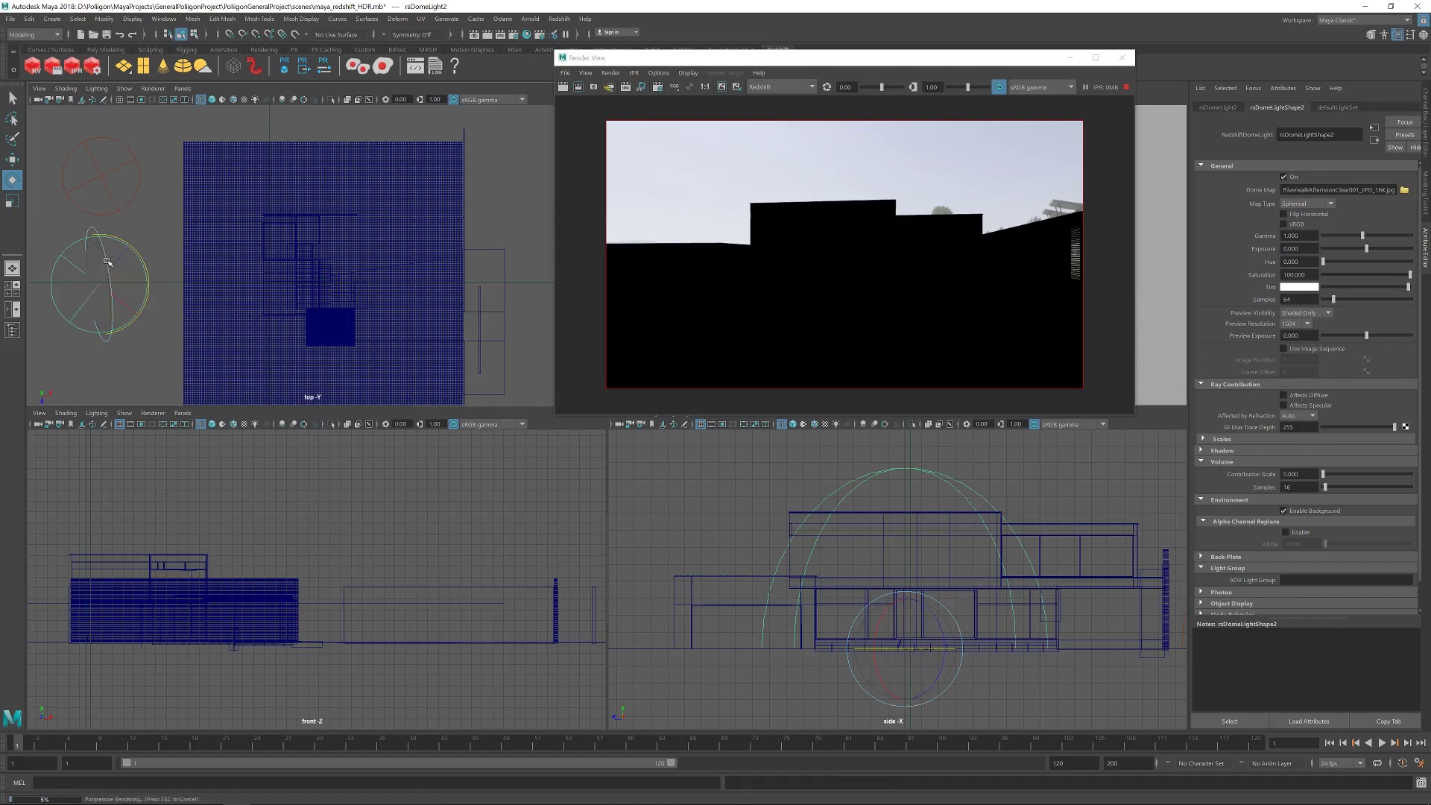
middle_click_drag(107, 267, 111, 269)
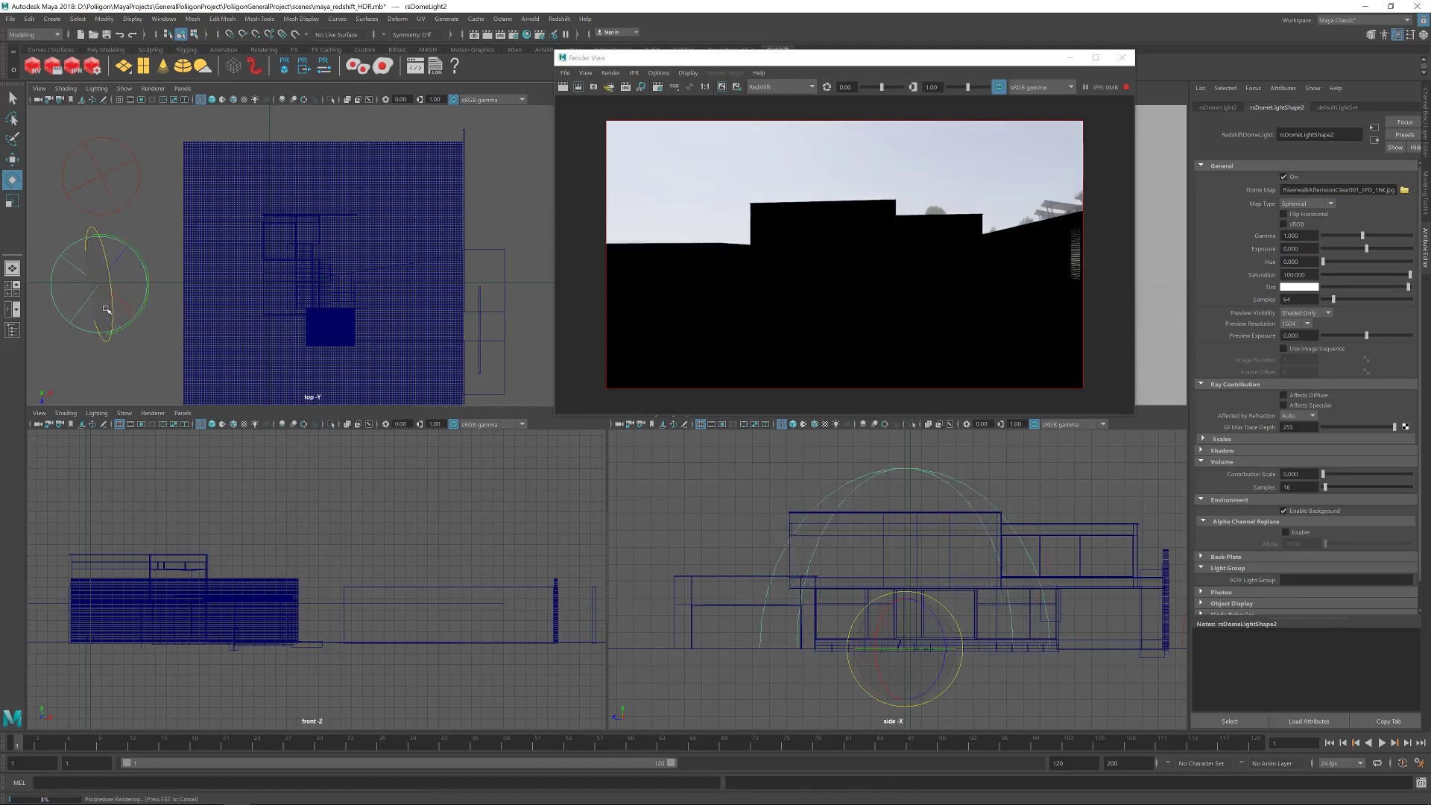
left_click_drag(112, 319, 114, 299)
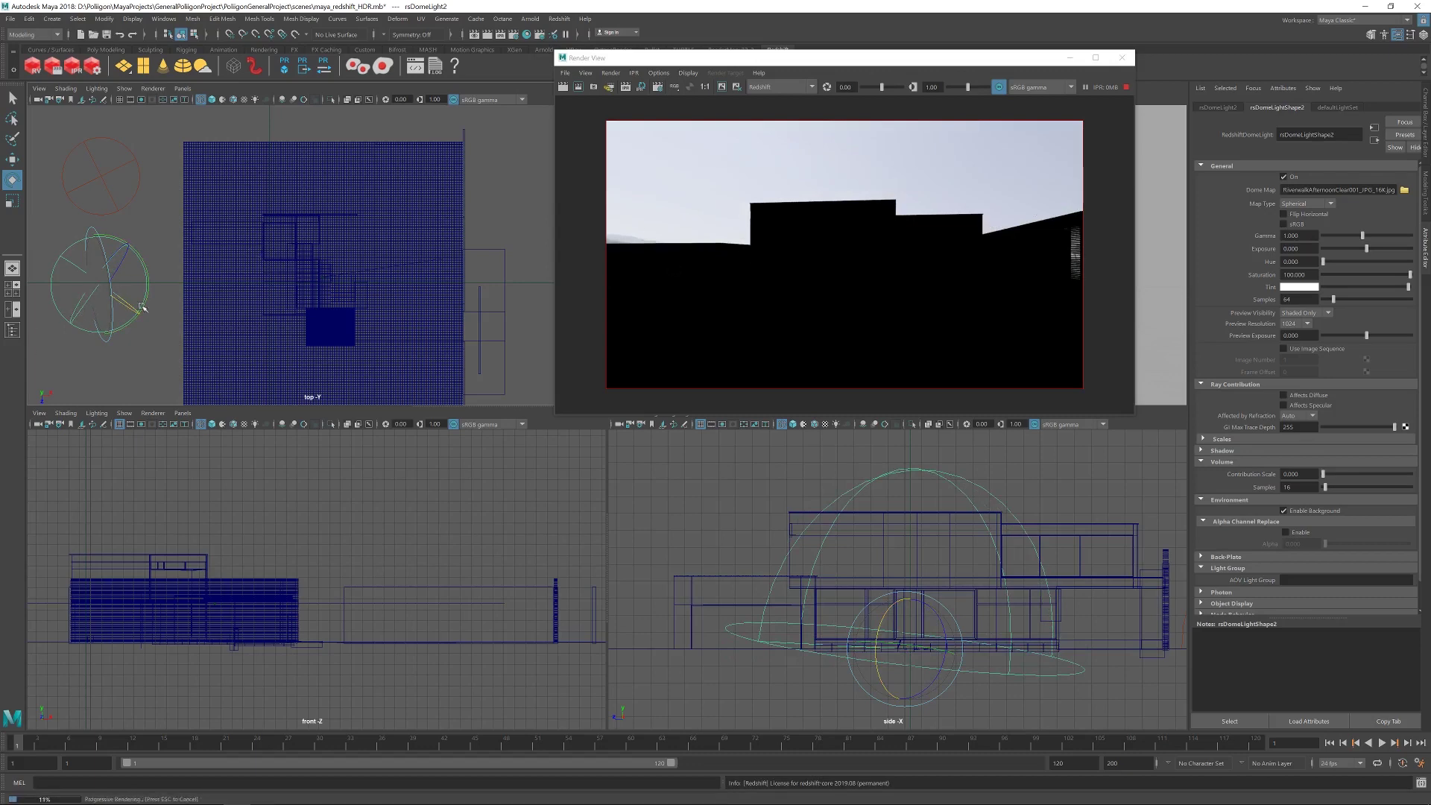
Re-enable rsDomeLight1, set its Preview Visibility to Off, and uncheck Enable Background
left_click(101, 176)
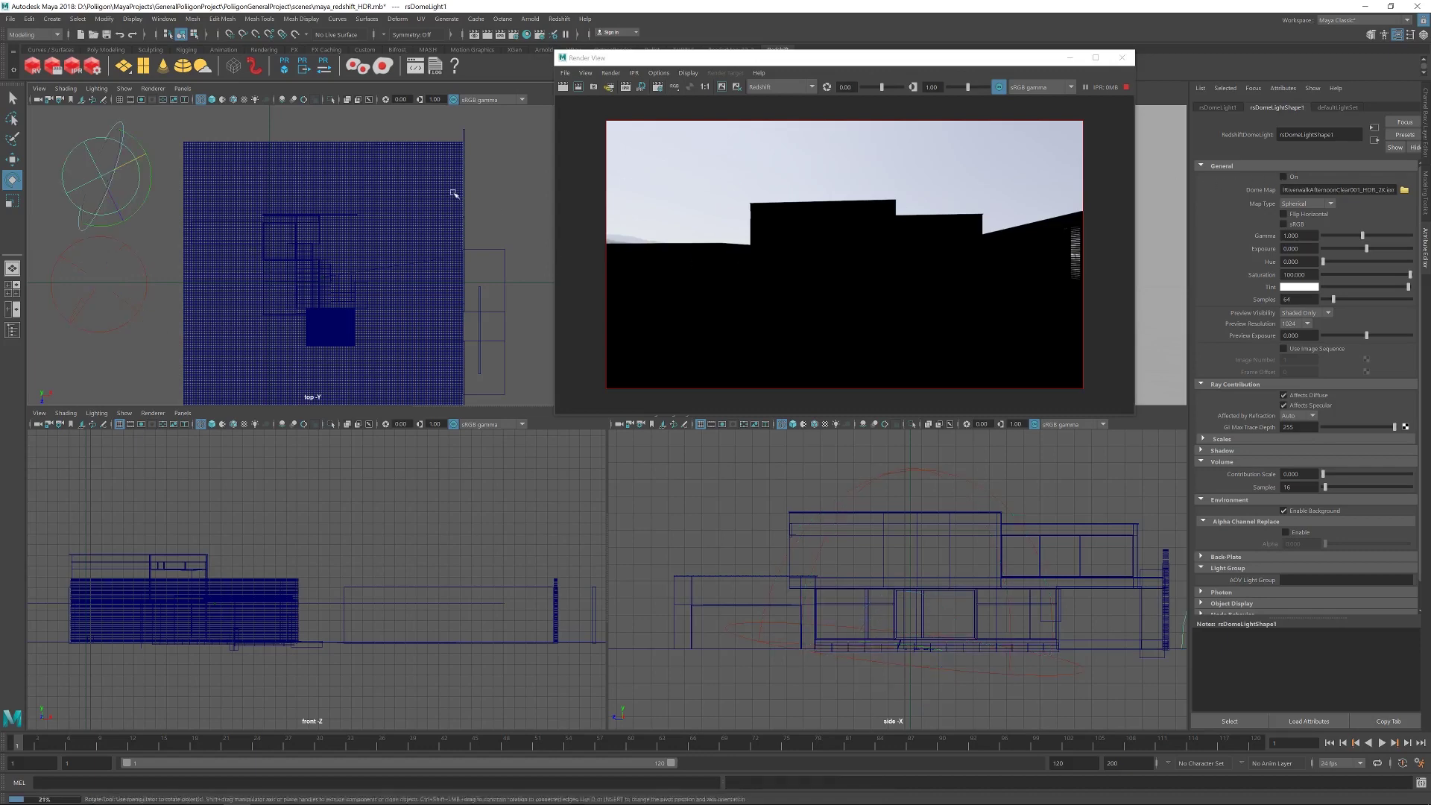
left_click(1283, 176)
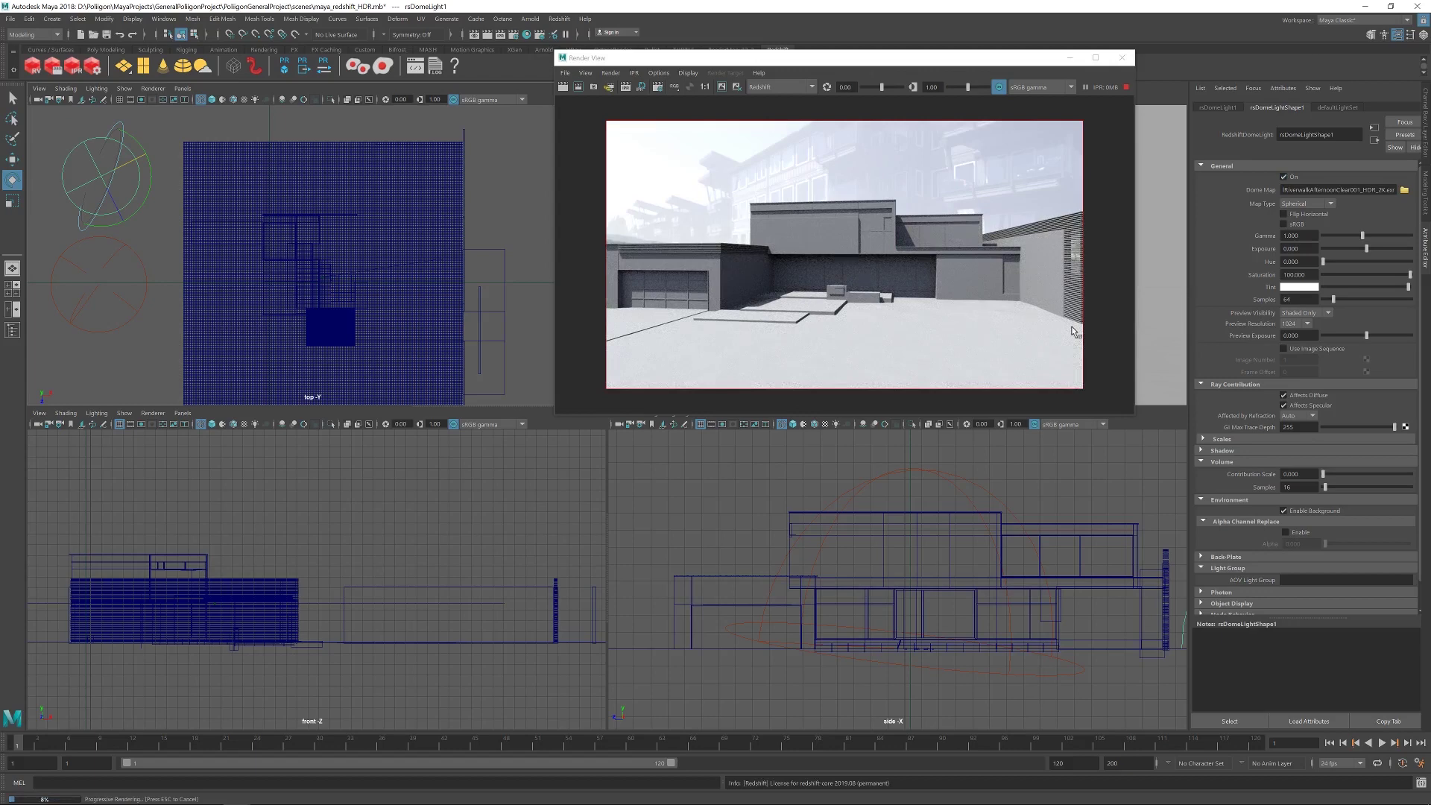
left_click(1304, 313)
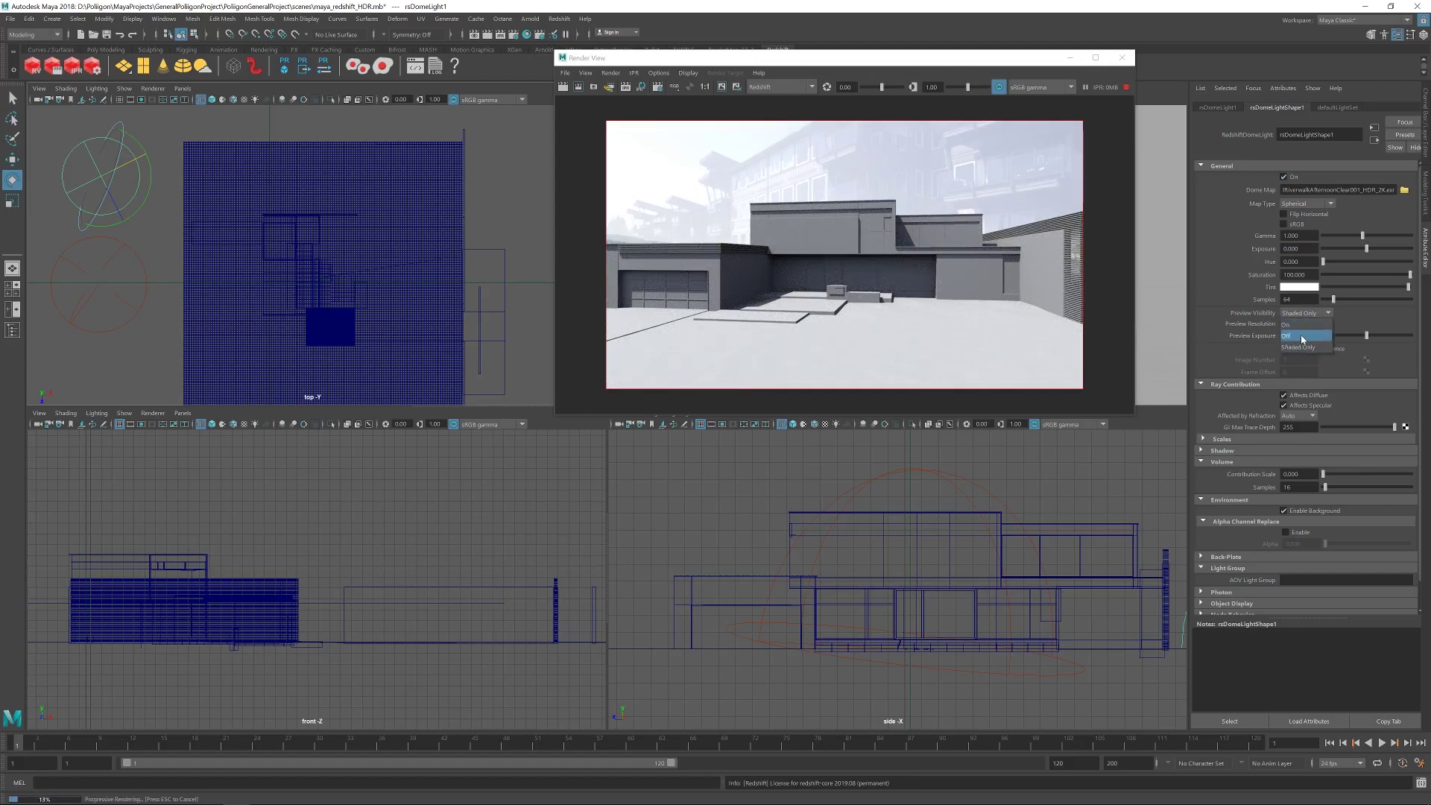
left_click(1288, 337)
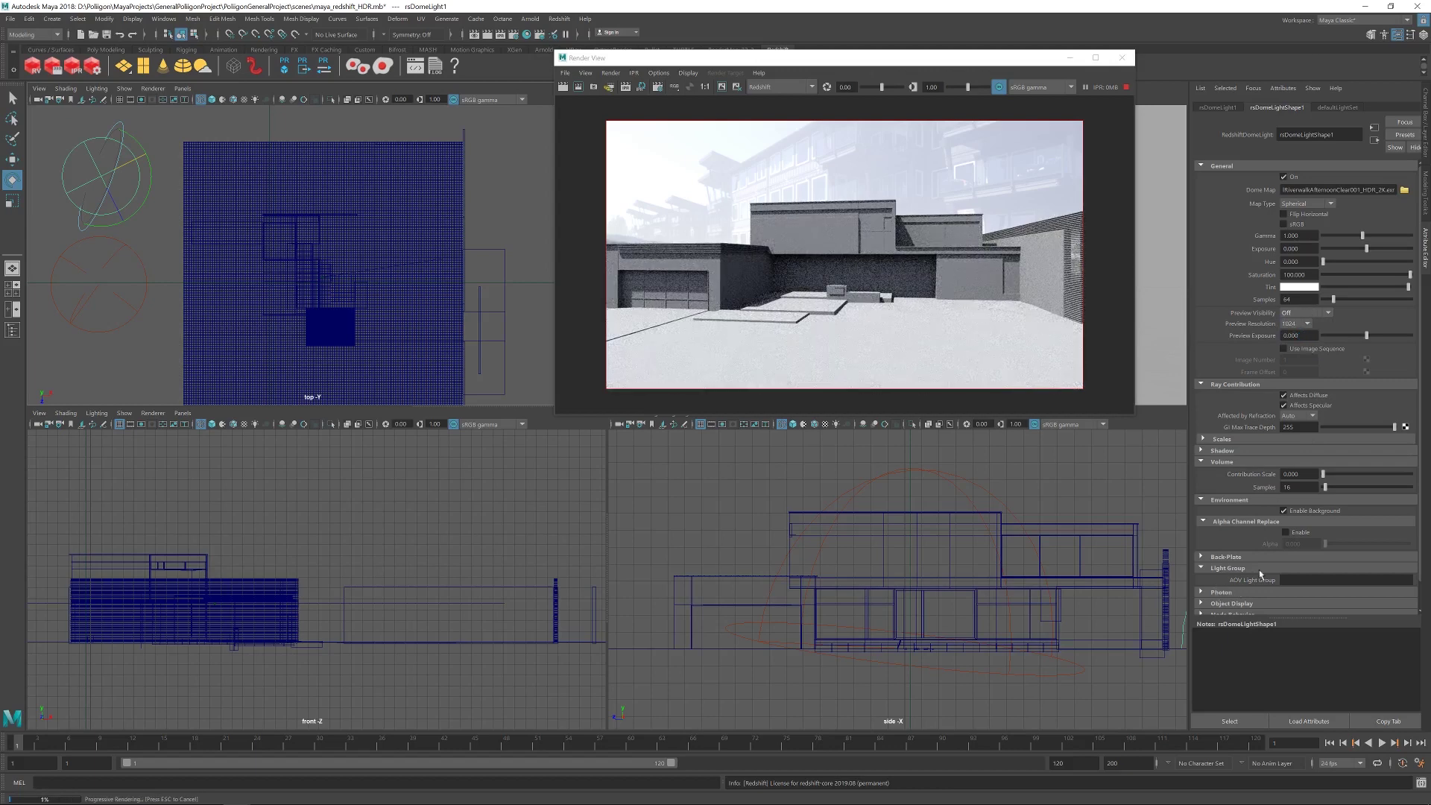
scroll(1260, 574, "down", 2)
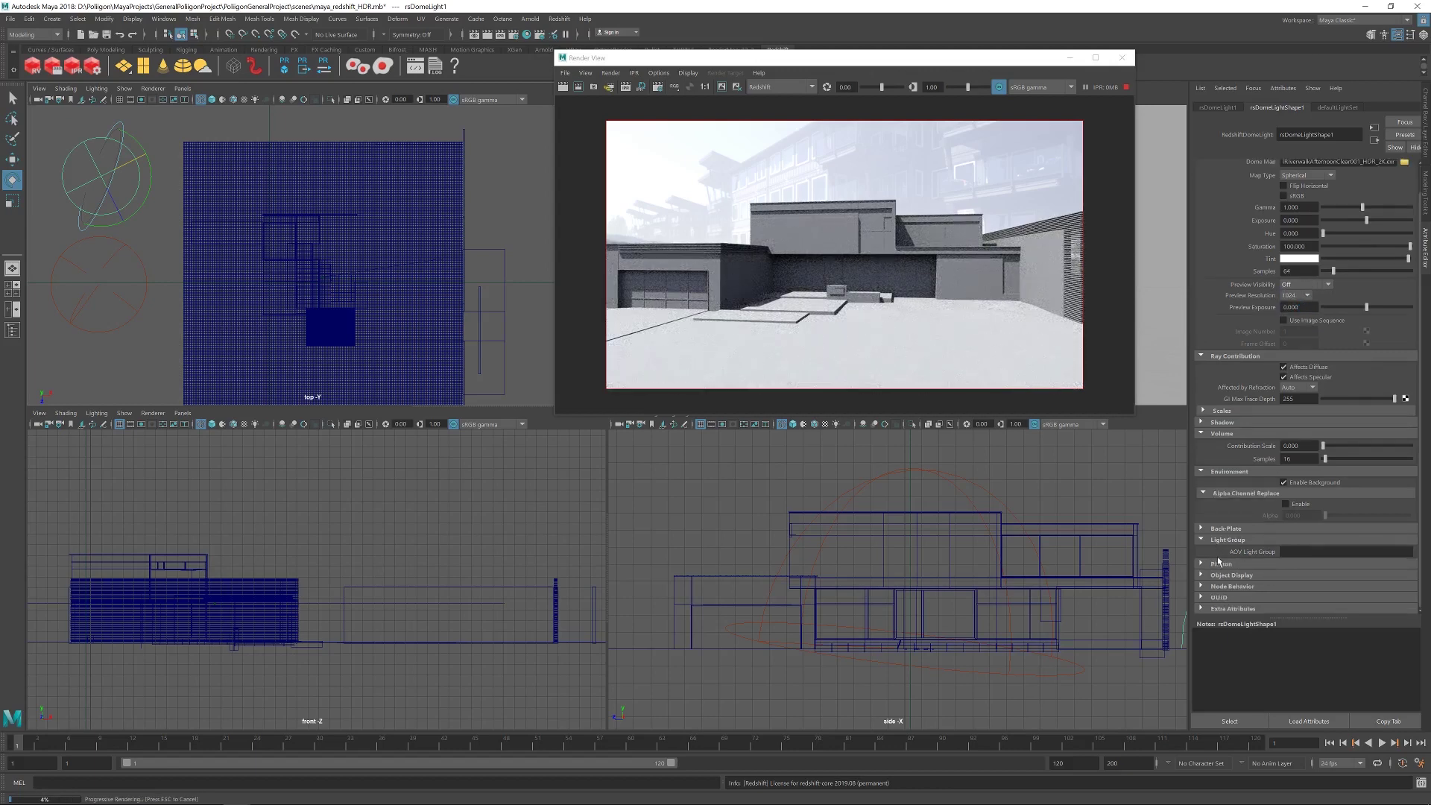
left_click(1284, 483)
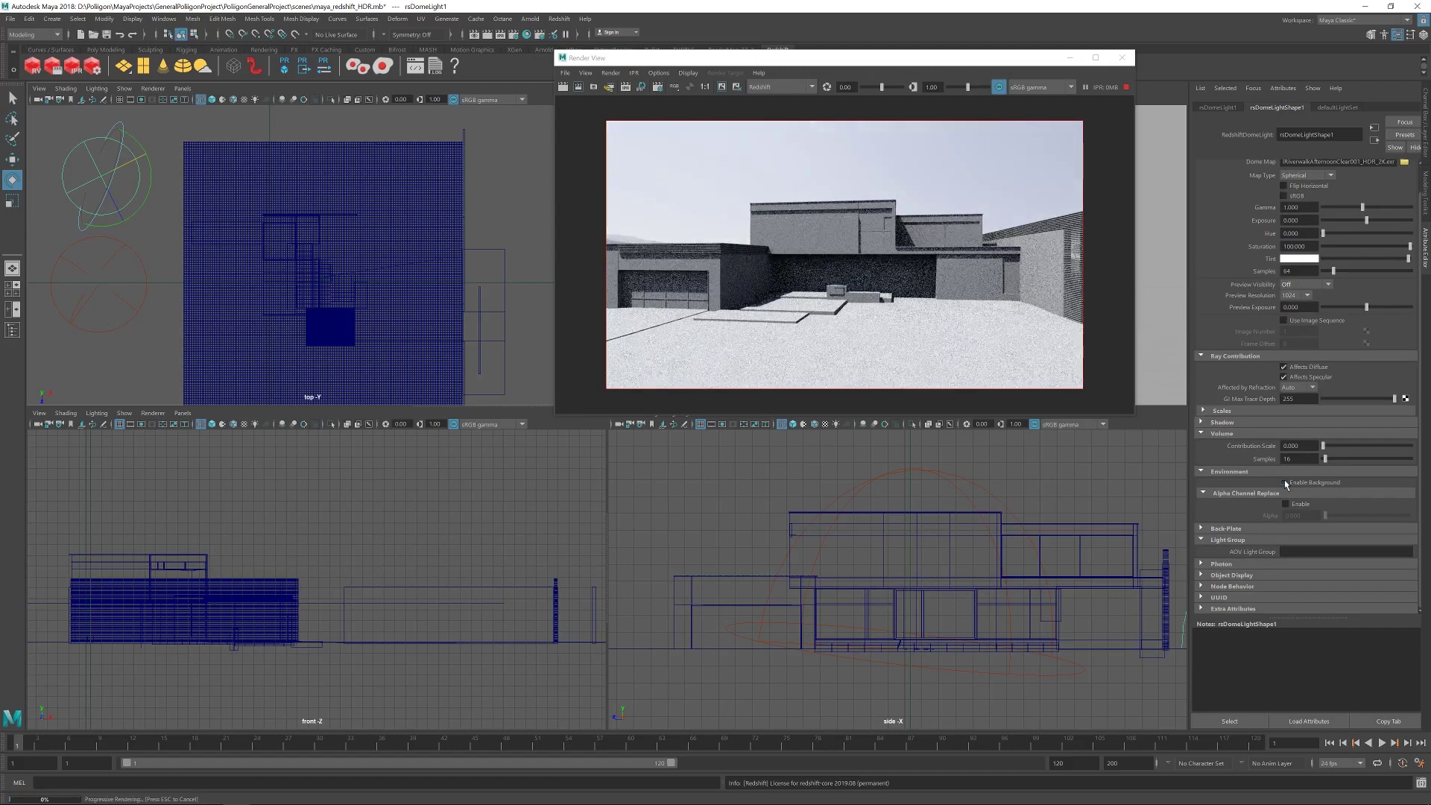